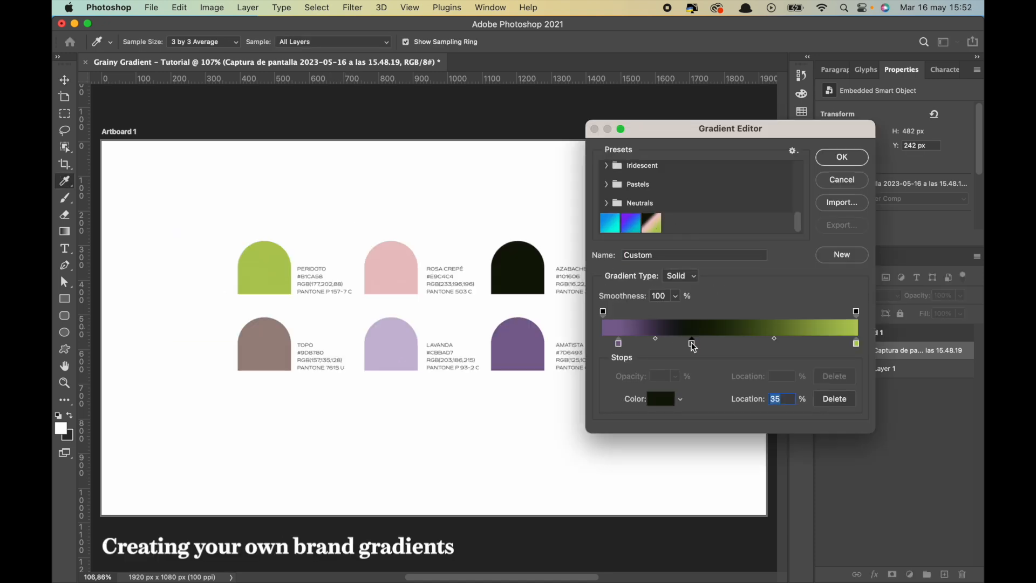
# Recolour the gradient's 35% stop with the topo brown swatch and another stop with the azabache black swatch
pyautogui.doubleClick(691, 343)
pyautogui.click(283, 347)
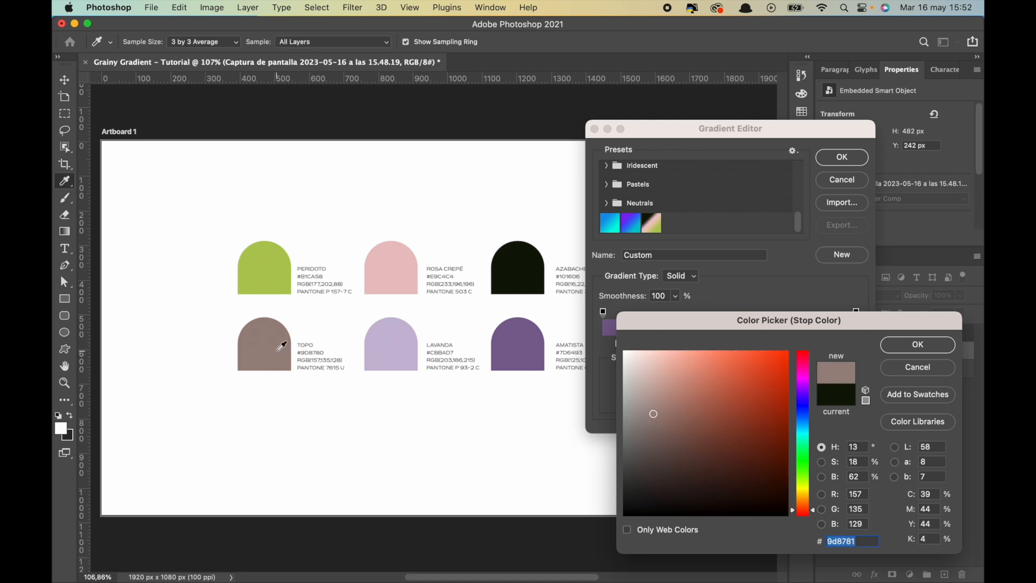
pyautogui.click(890, 344)
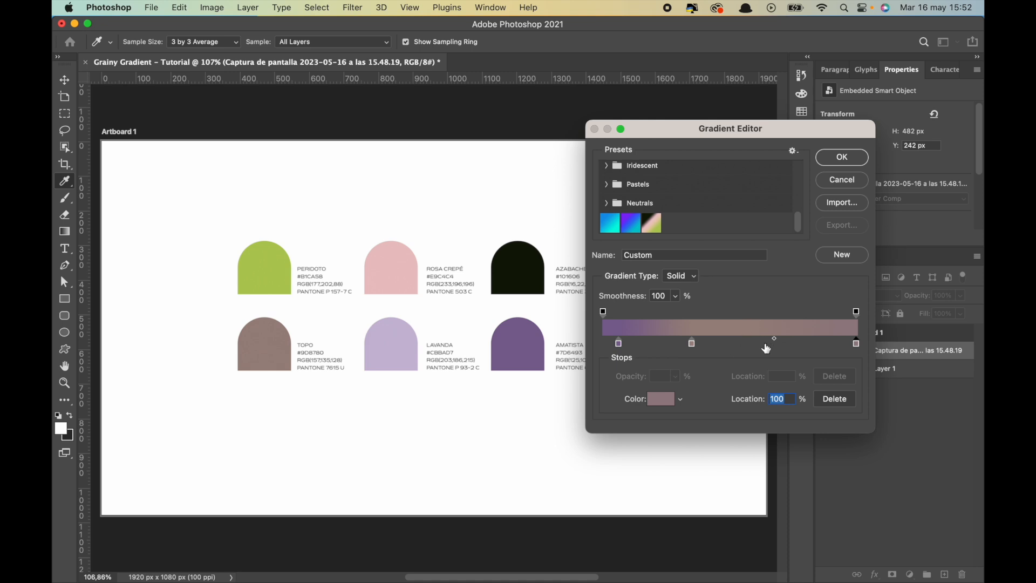
pyautogui.doubleClick(750, 342)
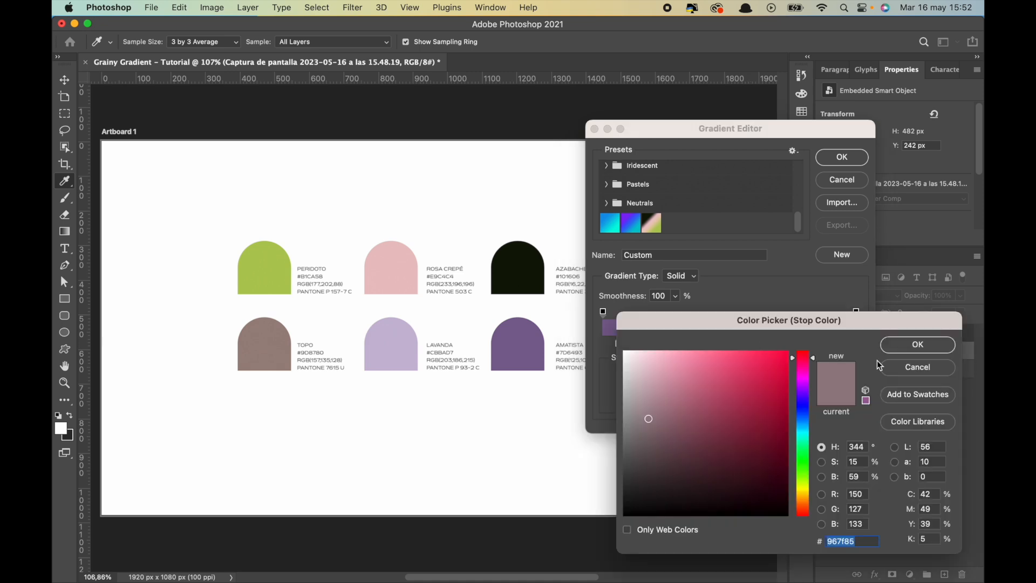
pyautogui.click(512, 271)
pyautogui.click(905, 349)
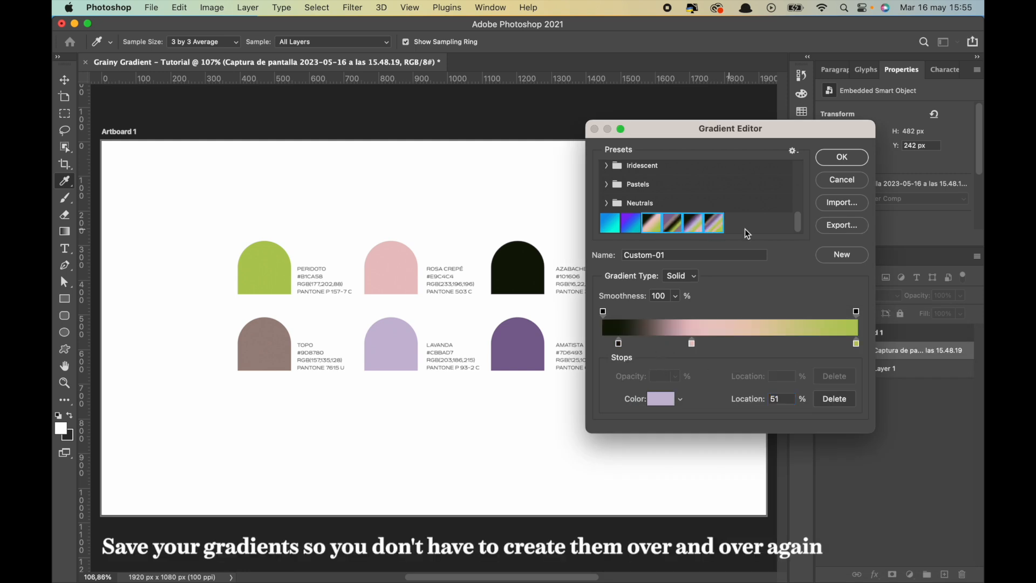
# Export the four selected custom gradients as a gradient file named Custom
pyautogui.click(838, 227)
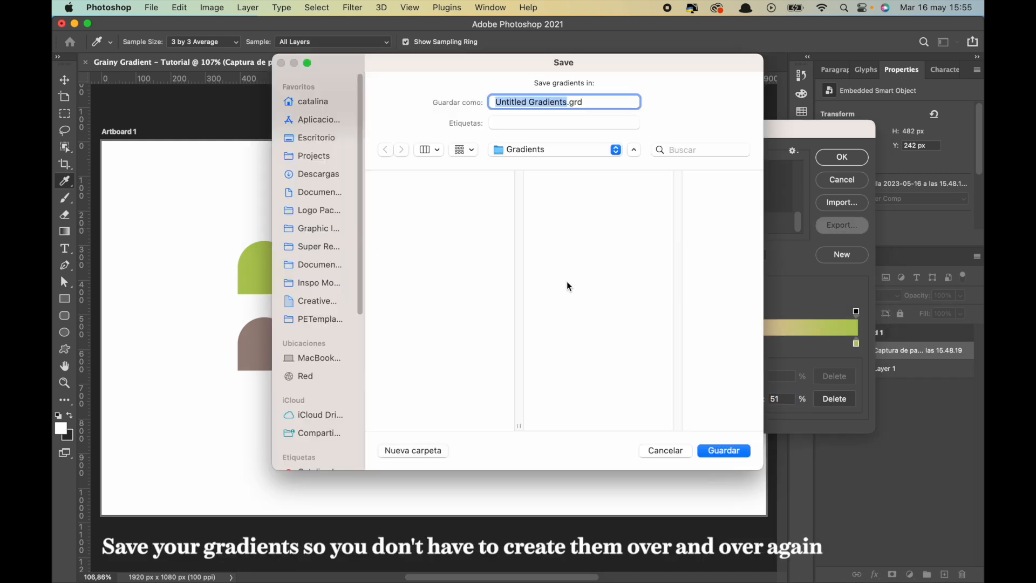
pyautogui.write('Custom')
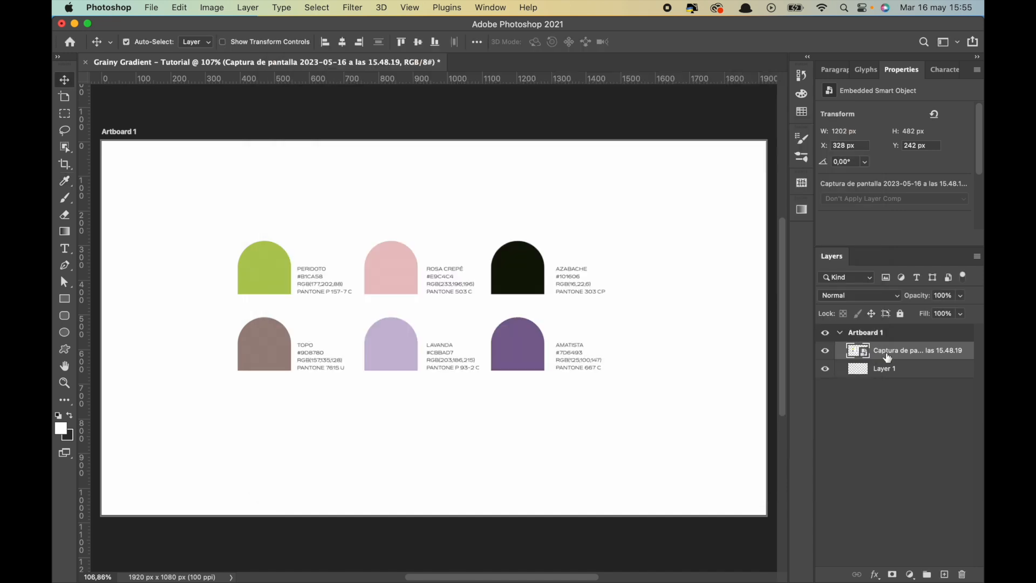
# Delete the colour palette screenshot layer and set up a soft 334 px brush with 0% hardness
pyautogui.press('Delete')
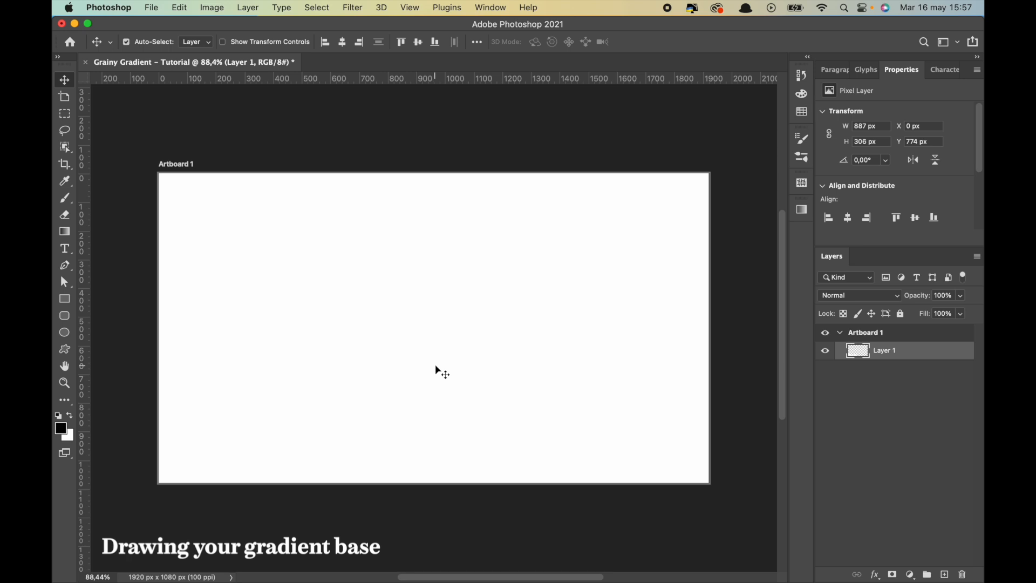
pyautogui.press('b')
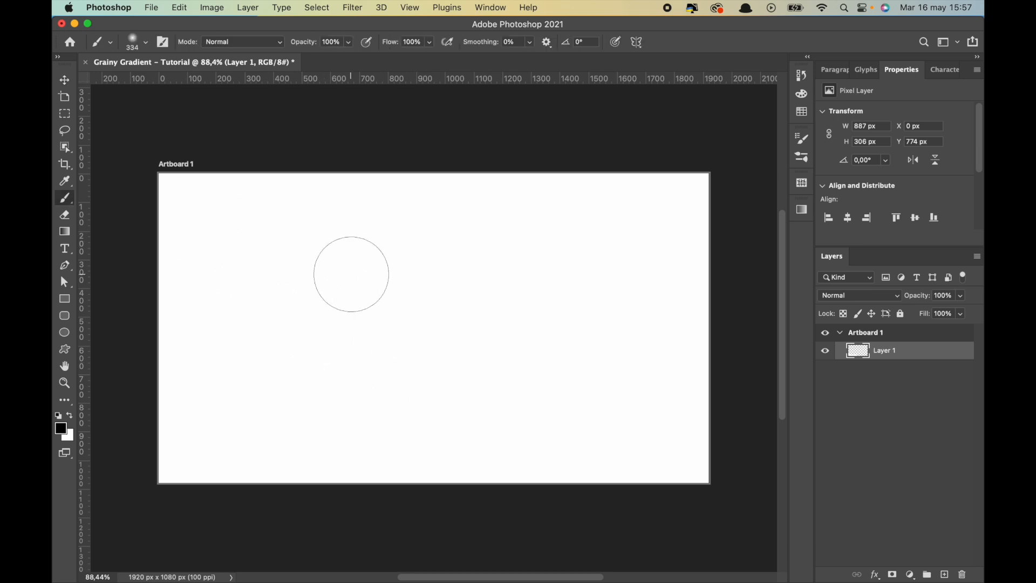
pyautogui.rightClick(360, 284)
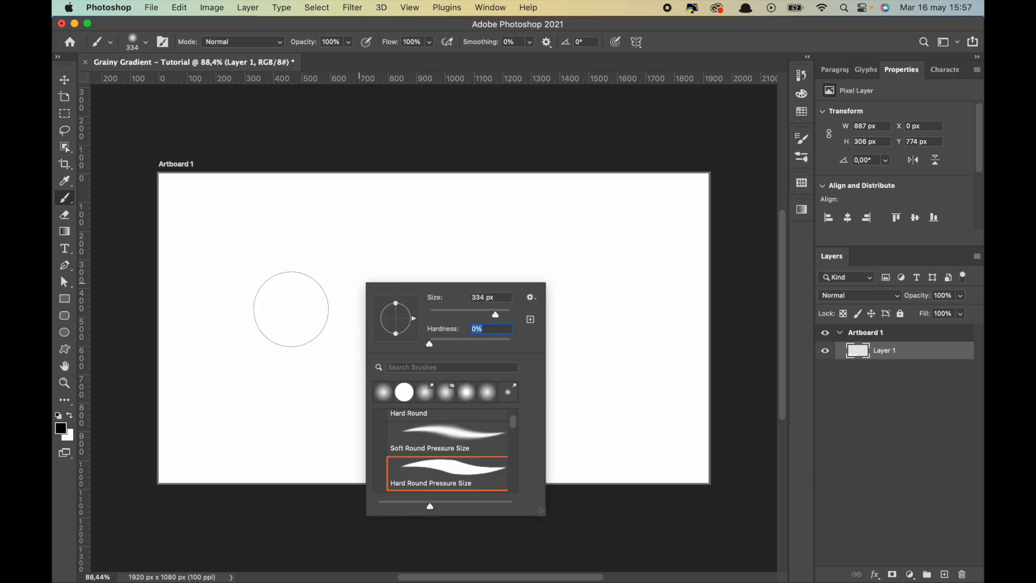
# Paint broad, soft black curving strokes across Layer 1, leaving only a few white gaps on the artboard
pyautogui.moveTo(213, 273)
pyautogui.mouseDown()
pyautogui.moveTo(261, 264)
pyautogui.moveTo(306, 279)
pyautogui.moveTo(576, 258)
pyautogui.moveTo(671, 335)
pyautogui.moveTo(531, 383)
pyautogui.moveTo(421, 395)
pyautogui.moveTo(389, 441)
pyautogui.mouseUp()
pyautogui.press('super+z')
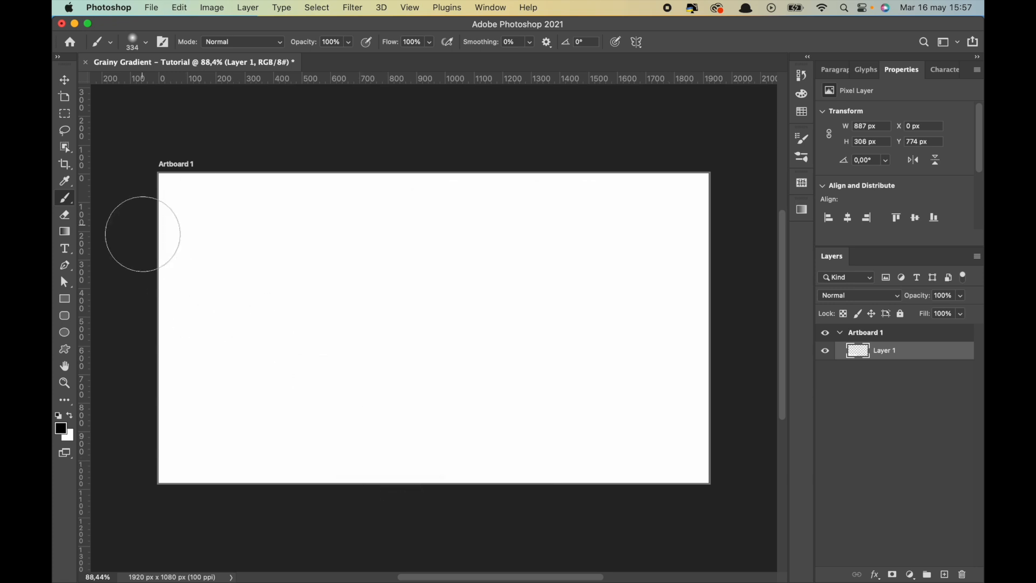
pyautogui.moveTo(155, 432)
pyautogui.mouseDown()
pyautogui.moveTo(351, 446)
pyautogui.moveTo(533, 378)
pyautogui.mouseUp()
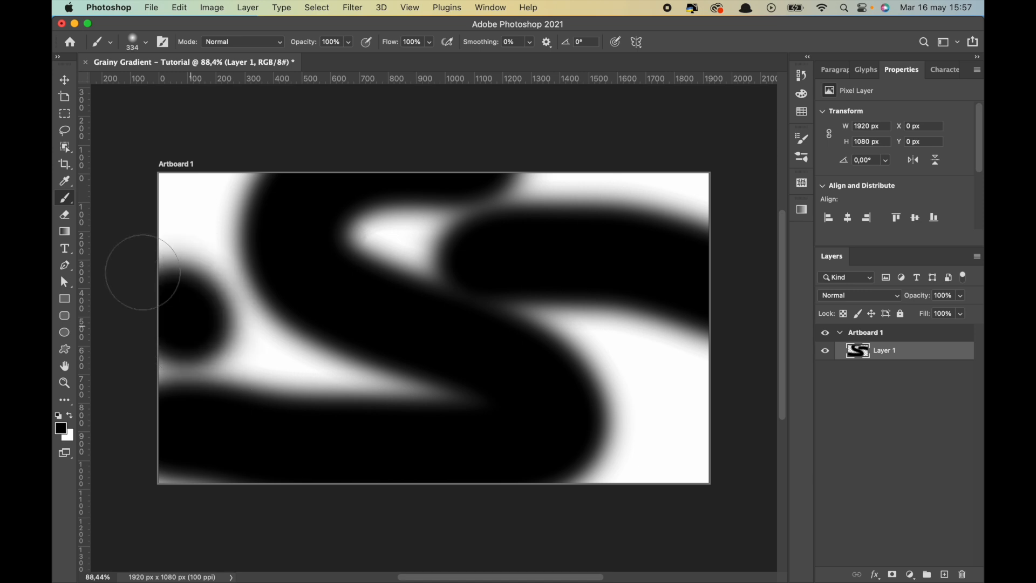
pyautogui.moveTo(138, 266)
pyautogui.mouseDown()
pyautogui.moveTo(417, 266)
pyautogui.moveTo(712, 423)
pyautogui.moveTo(718, 464)
pyautogui.mouseUp()
pyautogui.moveTo(345, 349)
pyautogui.mouseDown()
pyautogui.moveTo(152, 88)
pyautogui.moveTo(274, 184)
pyautogui.moveTo(545, 189)
pyautogui.moveTo(555, 166)
pyautogui.moveTo(483, 158)
pyautogui.moveTo(559, 246)
pyautogui.mouseUp()
pyautogui.moveTo(402, 342)
pyautogui.mouseDown()
pyautogui.moveTo(356, 326)
pyautogui.moveTo(351, 197)
pyautogui.moveTo(468, 263)
pyautogui.moveTo(570, 266)
pyautogui.mouseUp()
pyautogui.moveTo(396, 344); pyautogui.dragTo(430, 430)
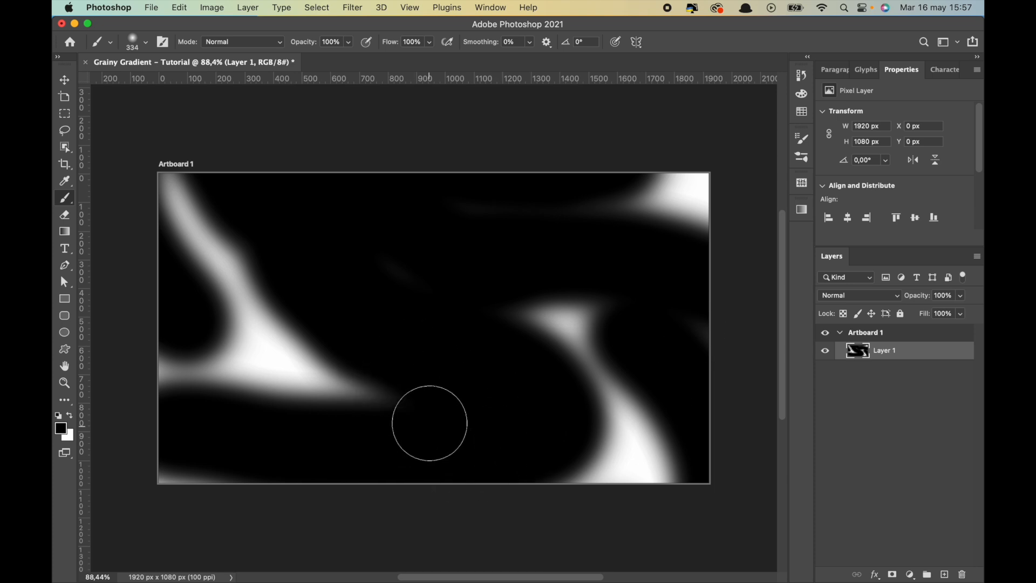
# Paint dark grey curved bands over the black shapes and along the white gaps with a soft 198 px brush
pyautogui.click(62, 428)
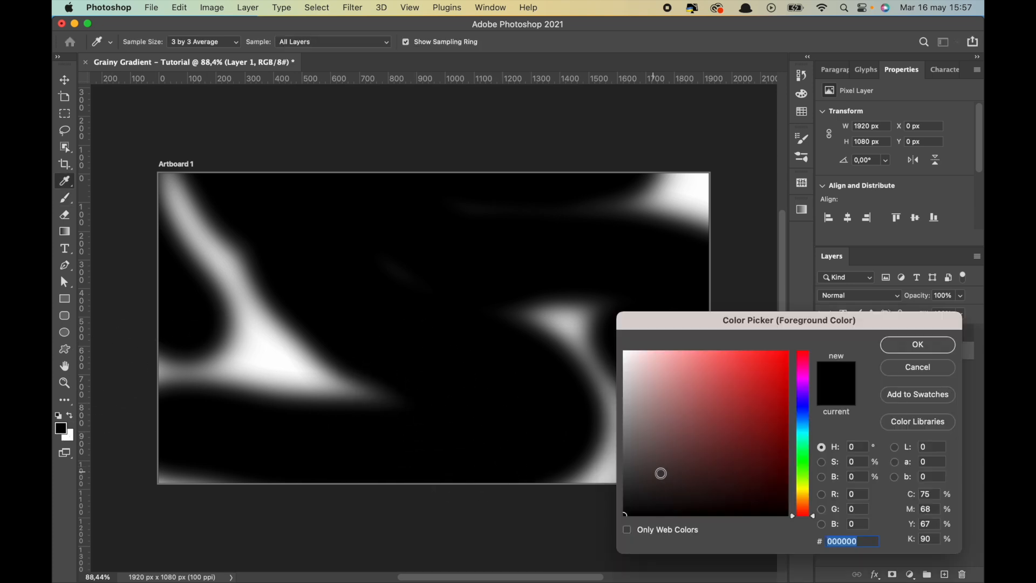
pyautogui.moveTo(632, 469)
pyautogui.mouseDown()
pyautogui.moveTo(620, 424)
pyautogui.moveTo(620, 458)
pyautogui.mouseUp()
pyautogui.press('Return')
pyautogui.press('b')
pyautogui.rightClick(472, 291)
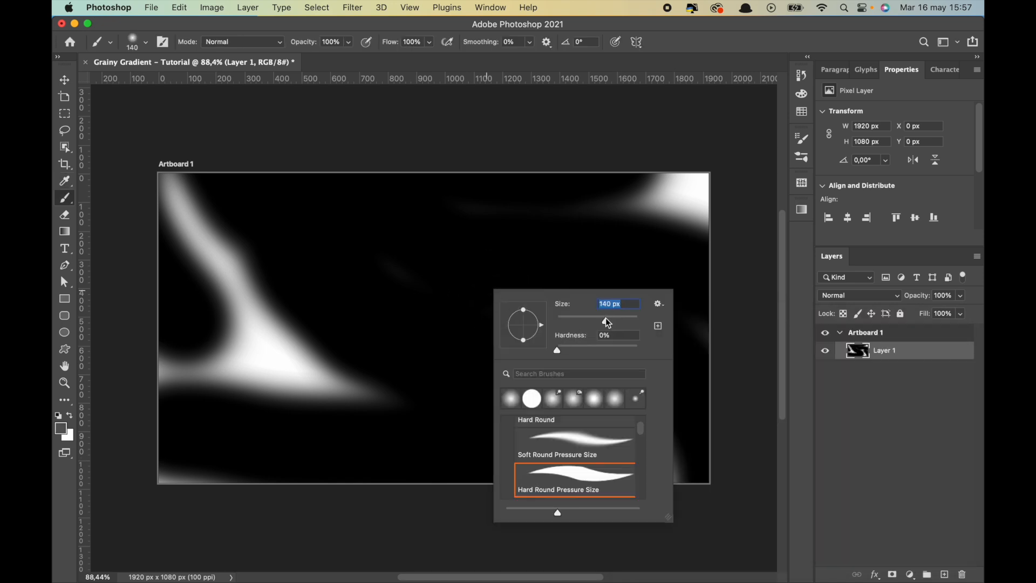
pyautogui.moveTo(608, 323); pyautogui.dragTo(614, 322)
pyautogui.moveTo(215, 185)
pyautogui.mouseDown()
pyautogui.moveTo(257, 245)
pyautogui.moveTo(447, 375)
pyautogui.moveTo(169, 419)
pyautogui.mouseUp()
pyautogui.moveTo(542, 458)
pyautogui.mouseDown()
pyautogui.moveTo(576, 435)
pyautogui.moveTo(544, 372)
pyautogui.moveTo(487, 321)
pyautogui.moveTo(543, 277)
pyautogui.moveTo(613, 301)
pyautogui.moveTo(619, 350)
pyautogui.moveTo(681, 417)
pyautogui.moveTo(696, 477)
pyautogui.mouseUp()
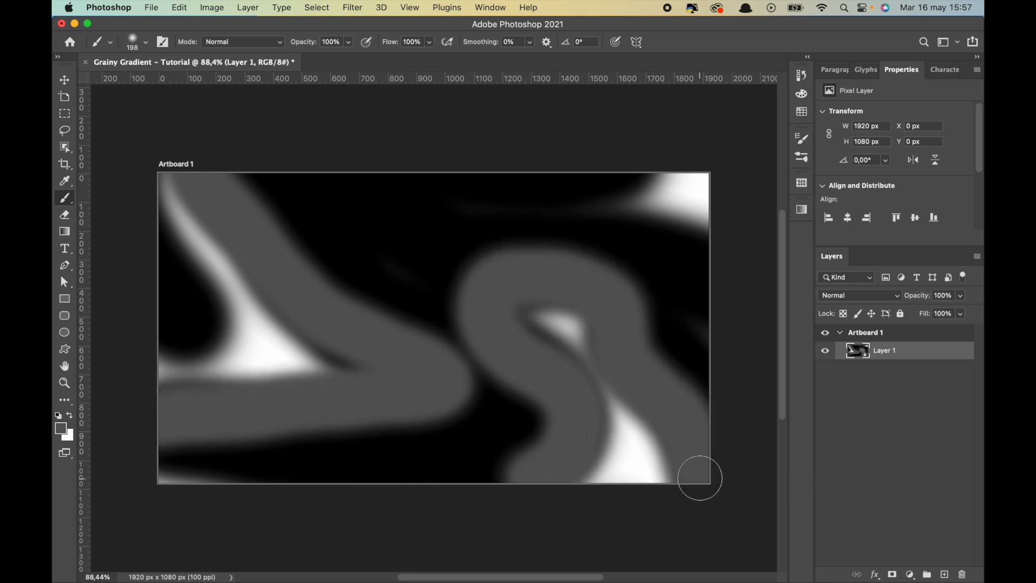
pyautogui.moveTo(737, 243)
pyautogui.mouseDown()
pyautogui.moveTo(633, 217)
pyautogui.moveTo(511, 213)
pyautogui.mouseUp()
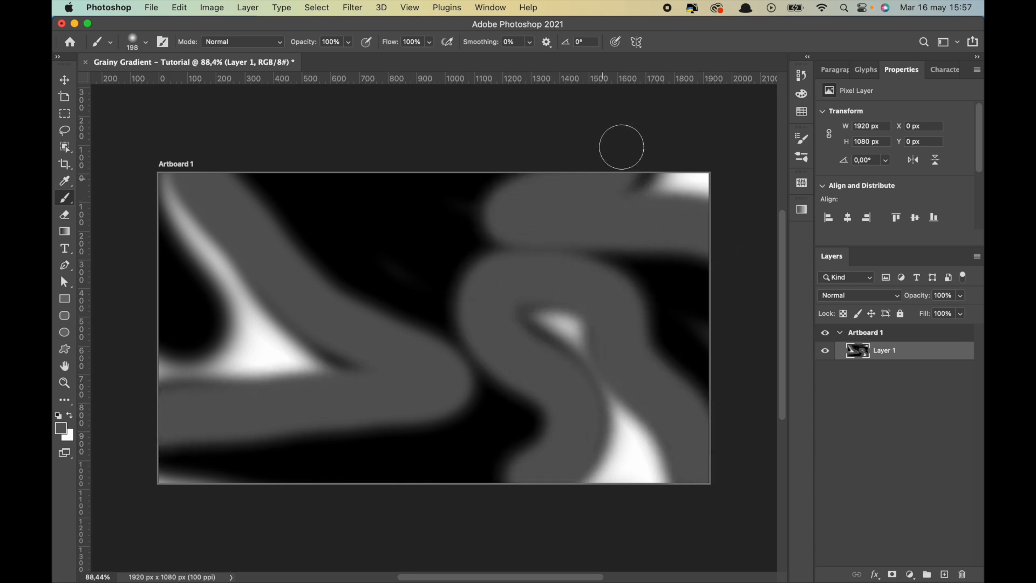
pyautogui.moveTo(149, 207)
pyautogui.mouseDown()
pyautogui.moveTo(212, 302)
pyautogui.moveTo(219, 350)
pyautogui.mouseUp()
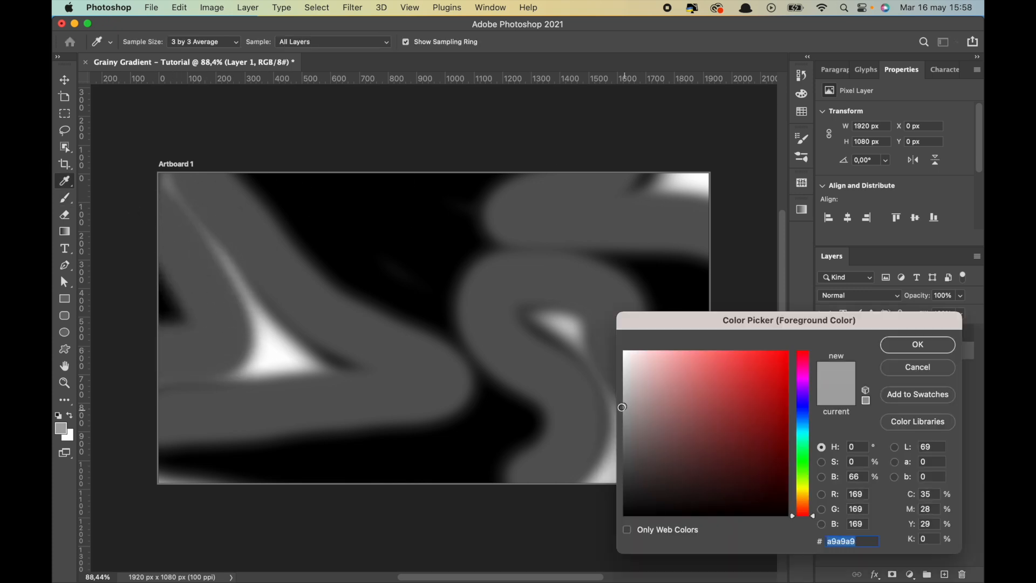
# Paint narrower light grey strokes inside the dark grey bands with a soft 159 px brush
pyautogui.moveTo(622, 407); pyautogui.dragTo(621, 403)
pyautogui.click(900, 352)
pyautogui.press('b')
pyautogui.rightClick(416, 315)
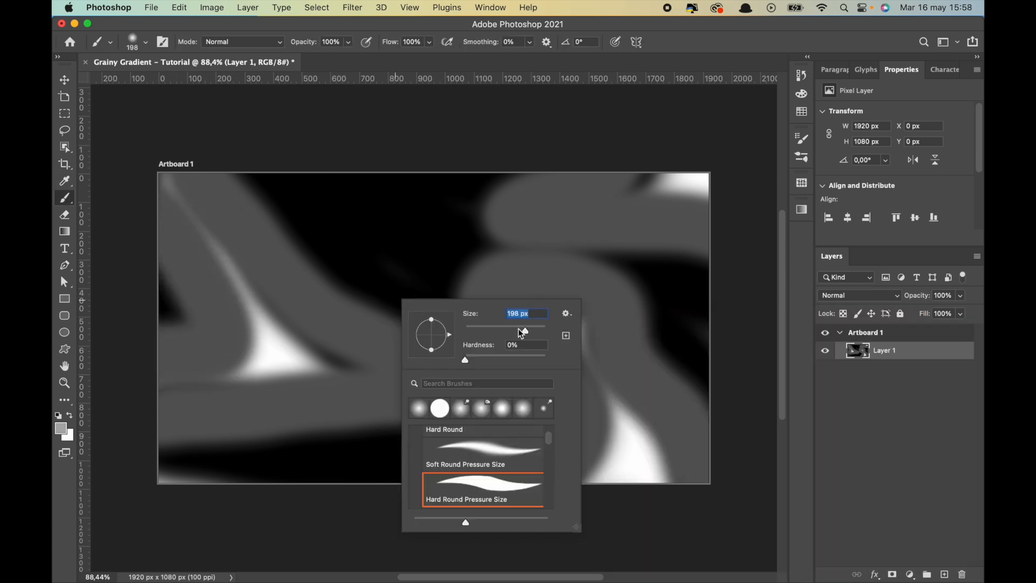
pyautogui.moveTo(185, 168)
pyautogui.mouseDown()
pyautogui.moveTo(268, 279)
pyautogui.moveTo(386, 359)
pyautogui.moveTo(244, 406)
pyautogui.moveTo(129, 409)
pyautogui.mouseUp()
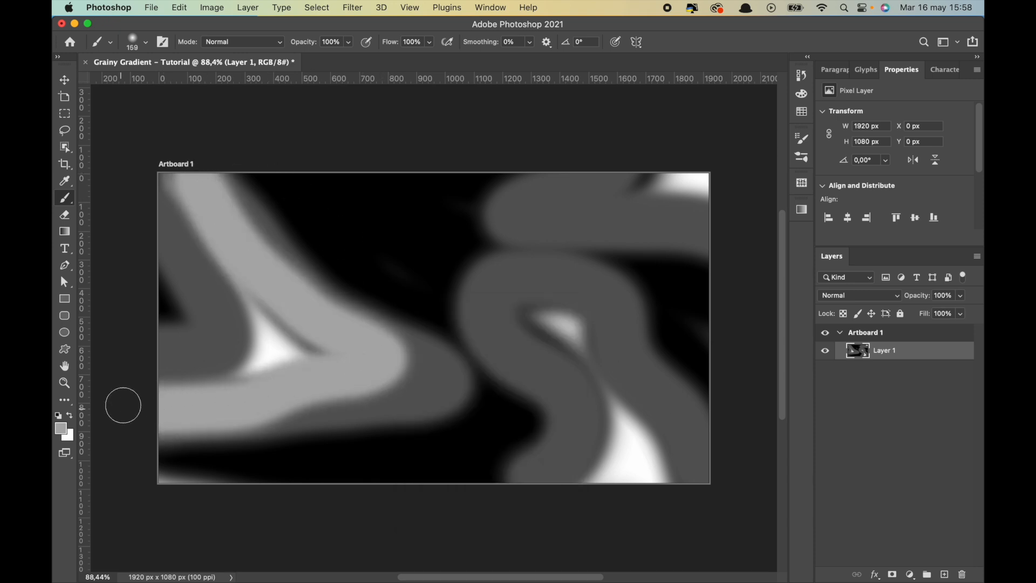
pyautogui.moveTo(562, 481)
pyautogui.mouseDown()
pyautogui.moveTo(585, 441)
pyautogui.moveTo(570, 394)
pyautogui.moveTo(591, 323)
pyautogui.moveTo(715, 225)
pyautogui.moveTo(643, 157)
pyautogui.mouseUp()
pyautogui.moveTo(203, 248); pyautogui.dragTo(167, 372)
# Paint thin white highlight strokes along the middle of the light grey bands with a soft 83 px brush
pyautogui.click(60, 428)
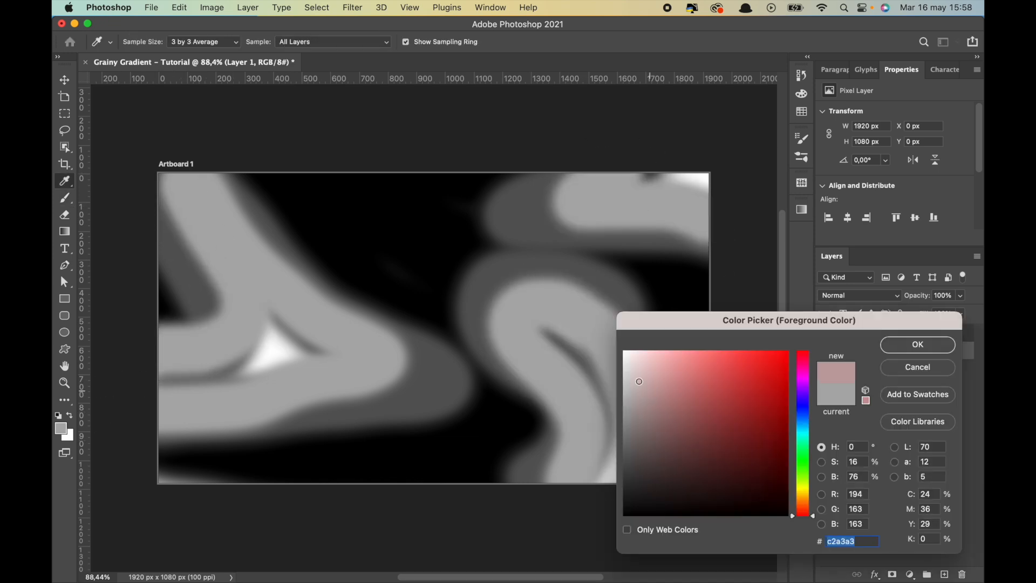
pyautogui.press('Return')
pyautogui.press('b')
pyautogui.rightClick(448, 294)
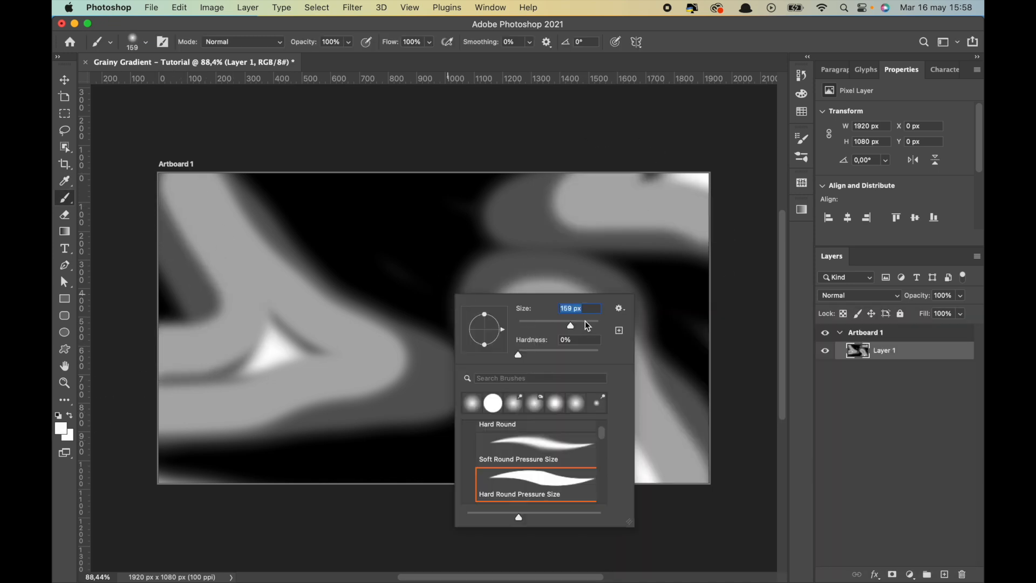
pyautogui.moveTo(184, 178)
pyautogui.mouseDown()
pyautogui.moveTo(260, 284)
pyautogui.moveTo(336, 354)
pyautogui.moveTo(162, 381)
pyautogui.mouseUp()
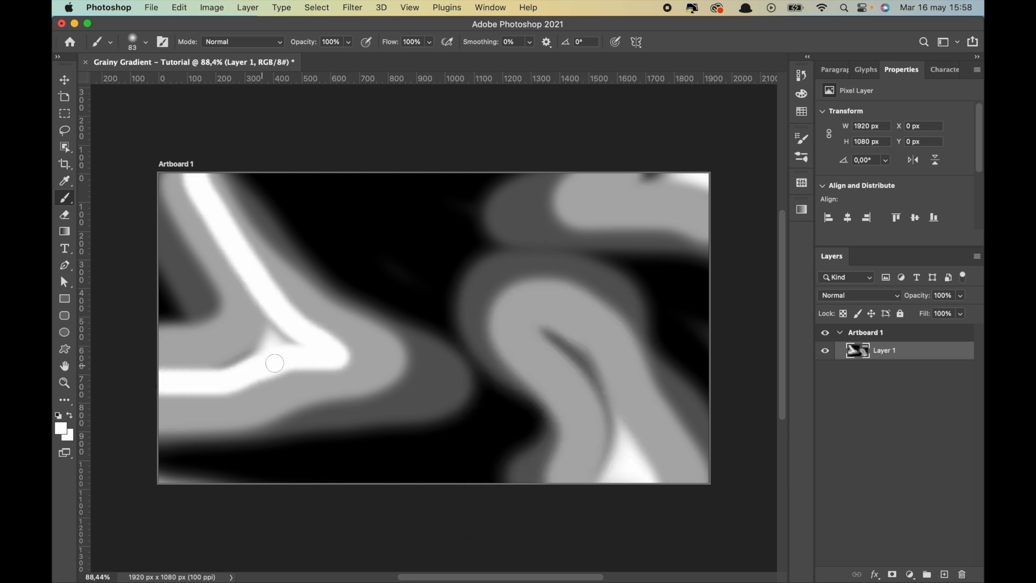
pyautogui.moveTo(260, 365); pyautogui.dragTo(253, 303)
pyautogui.moveTo(556, 323); pyautogui.dragTo(599, 481)
pyautogui.moveTo(702, 181); pyautogui.dragTo(631, 183)
pyautogui.rightClick(428, 273)
# Convert Layer 1 to a smart object and rename it Gradient
pyautogui.rightClick(901, 352)
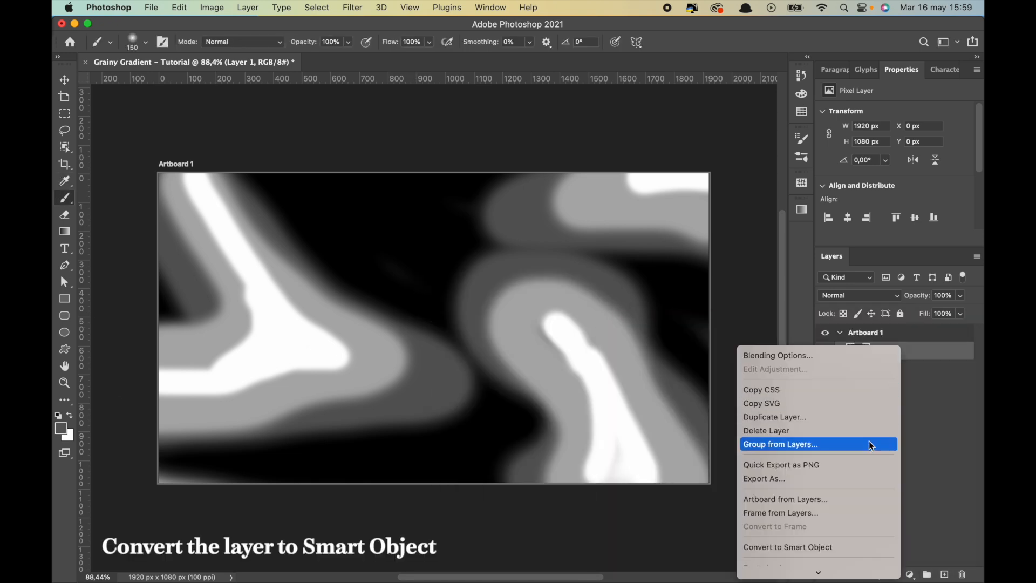
pyautogui.scroll(-2, 857, 478)
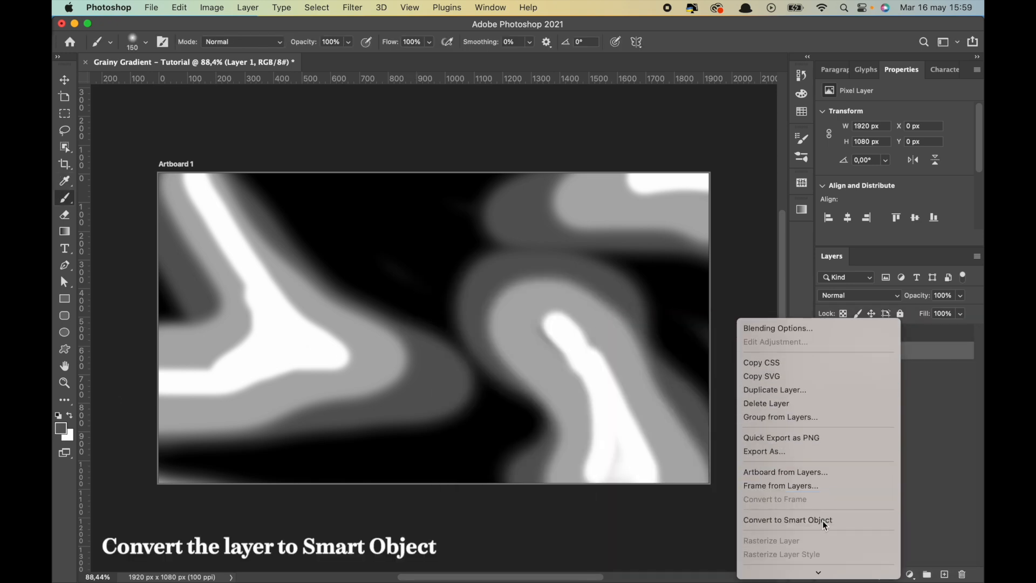
pyautogui.click(824, 521)
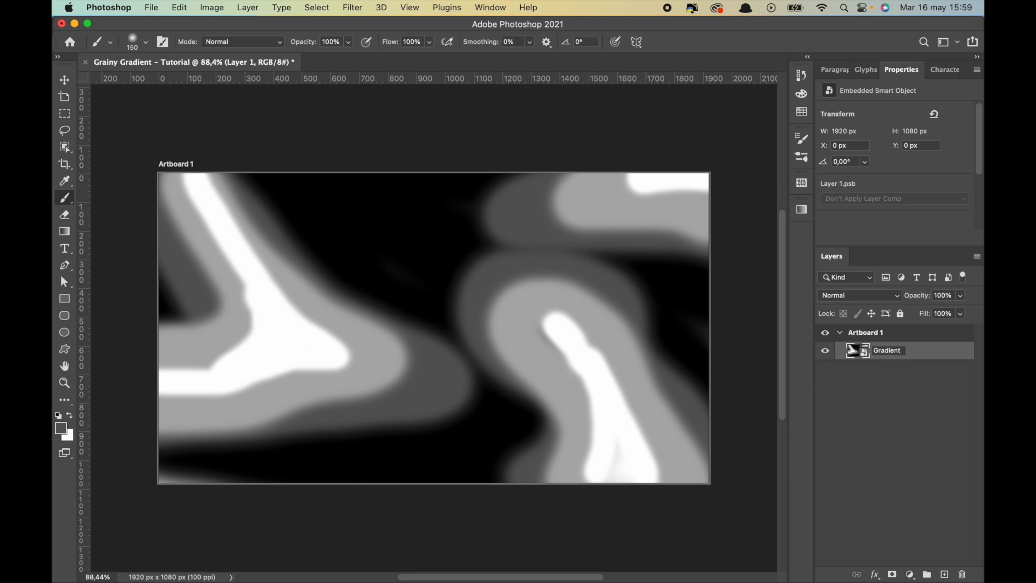
pyautogui.press('Return')
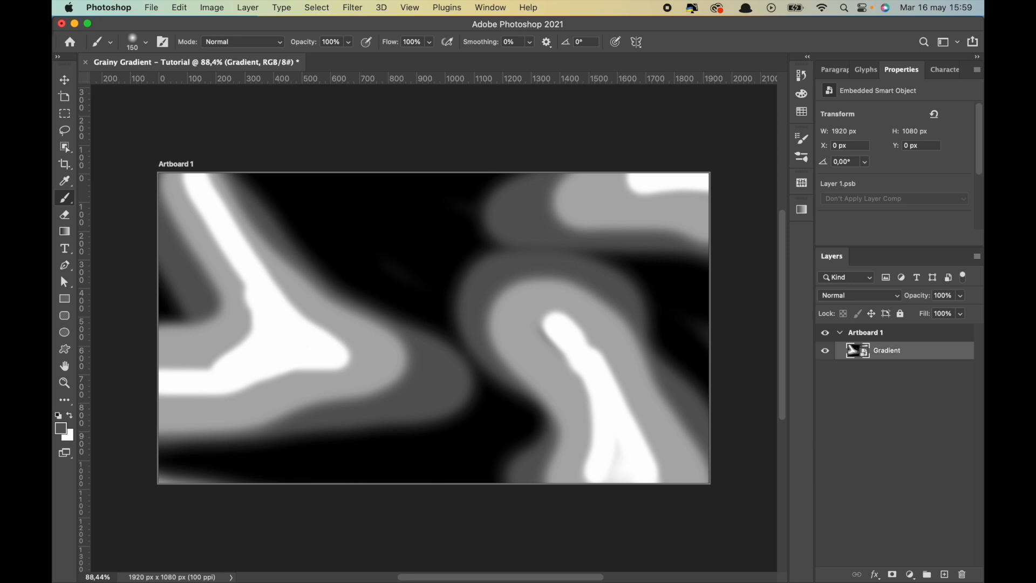
# Open the Gradient layer in Liquify and reshape its left-hand bands with the Forward Warp tool at size 390
pyautogui.click(365, 7)
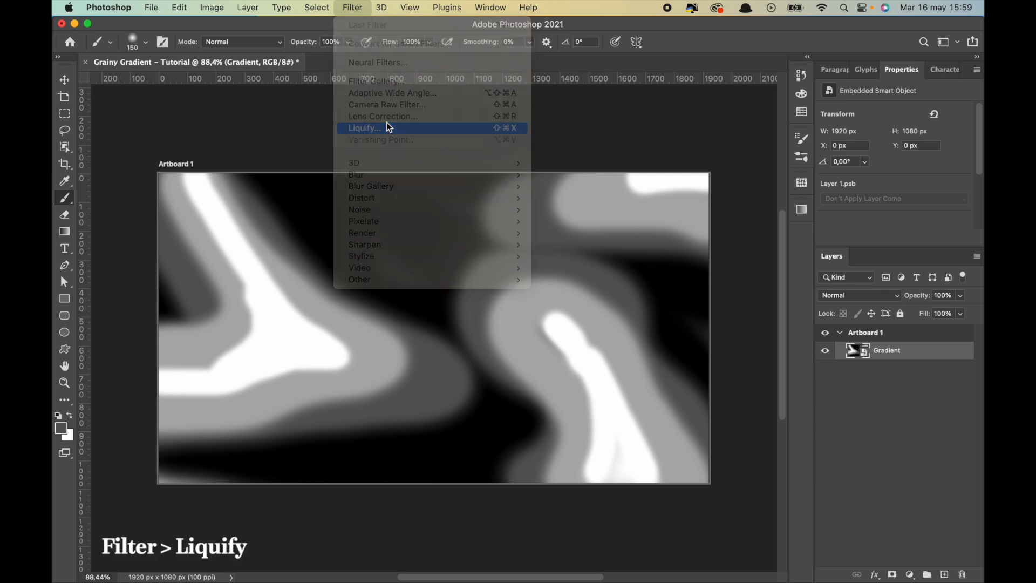
pyautogui.click(389, 128)
pyautogui.moveTo(335, 261); pyautogui.dragTo(428, 270)
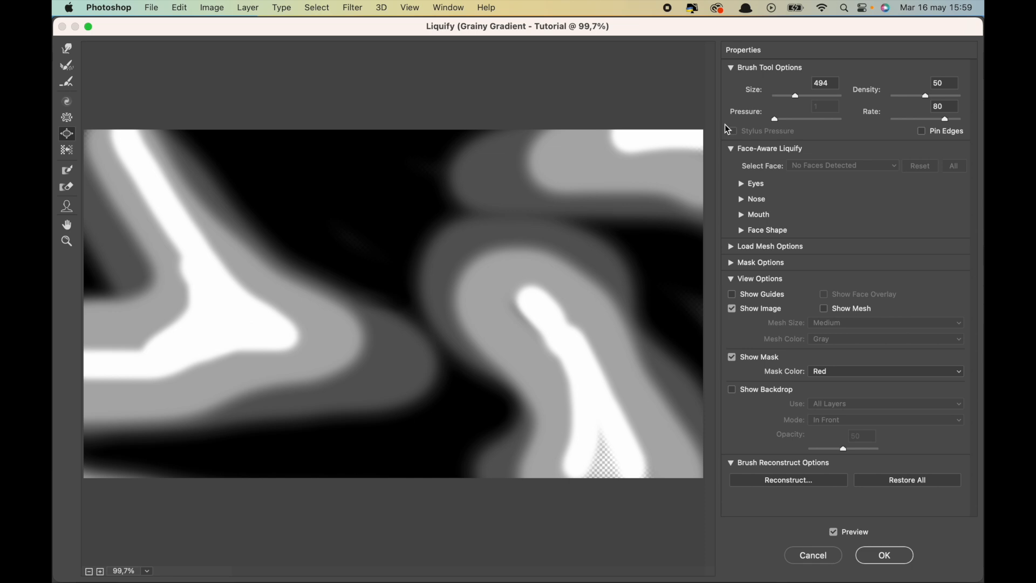
pyautogui.press('w')
pyautogui.press('[')
pyautogui.press('[')
pyautogui.press('[')
pyautogui.press('[')
pyautogui.moveTo(197, 237)
pyautogui.mouseDown()
pyautogui.moveTo(128, 104)
pyautogui.moveTo(227, 312)
pyautogui.moveTo(354, 405)
pyautogui.mouseUp()
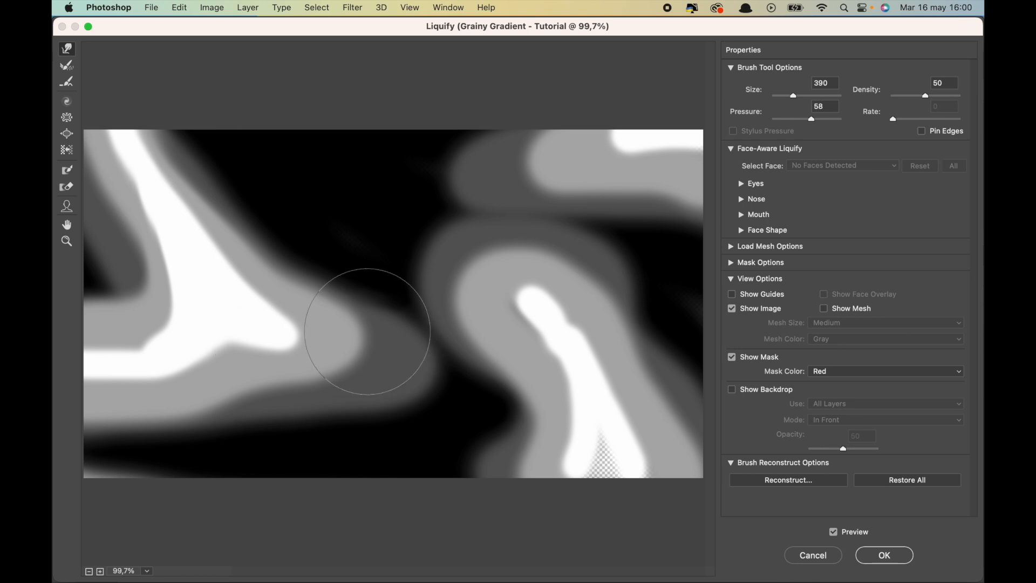
# Push the painted bands into sweeping curves across the whole image with a much larger Forward Warp brush
pyautogui.keyDown('alt'); pyautogui.click(369, 333); pyautogui.keyUp('alt')
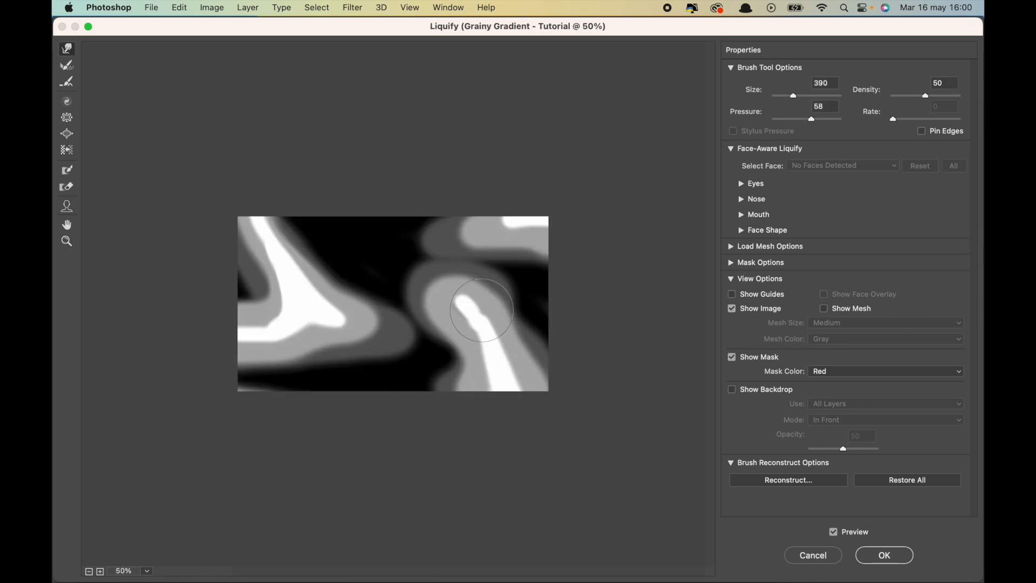
pyautogui.press(']')
pyautogui.press(']')
pyautogui.press(']')
pyautogui.press(']')
pyautogui.press(']')
pyautogui.press(']')
pyautogui.press(']')
pyautogui.press(']')
pyautogui.press(']')
pyautogui.moveTo(454, 296); pyautogui.dragTo(382, 250)
pyautogui.moveTo(507, 216); pyautogui.dragTo(581, 148)
pyautogui.moveTo(291, 358)
pyautogui.mouseDown()
pyautogui.moveTo(335, 220)
pyautogui.moveTo(320, 321)
pyautogui.moveTo(270, 232)
pyautogui.moveTo(544, 300)
pyautogui.mouseUp()
# Refine the flowing wave shapes with Forward Warp strokes at varying sizes, ending at 1057, and apply the Liquify filter
pyautogui.press('[')
pyautogui.press('[')
pyautogui.press('[')
pyautogui.press('[')
pyautogui.press('[')
pyautogui.press('[')
pyautogui.press('[')
pyautogui.press('[')
pyautogui.press(']')
pyautogui.press(']')
pyautogui.press(']')
pyautogui.press(']')
pyautogui.press(']')
pyautogui.press(']')
pyautogui.press(']')
pyautogui.moveTo(457, 398)
pyautogui.mouseDown()
pyautogui.moveTo(352, 208)
pyautogui.moveTo(282, 451)
pyautogui.moveTo(289, 335)
pyautogui.moveTo(247, 348)
pyautogui.moveTo(278, 254)
pyautogui.moveTo(393, 319)
pyautogui.moveTo(116, 70)
pyautogui.moveTo(391, 399)
pyautogui.moveTo(462, 323)
pyautogui.moveTo(381, 254)
pyautogui.moveTo(404, 208)
pyautogui.moveTo(492, 214)
pyautogui.moveTo(351, 382)
pyautogui.moveTo(231, 440)
pyautogui.moveTo(243, 439)
pyautogui.moveTo(314, 322)
pyautogui.moveTo(454, 291)
pyautogui.moveTo(351, 375)
pyautogui.moveTo(301, 189)
pyautogui.moveTo(283, 376)
pyautogui.moveTo(358, 457)
pyautogui.moveTo(463, 300)
pyautogui.moveTo(456, 277)
pyautogui.mouseUp()
pyautogui.press('[')
pyautogui.press('[')
pyautogui.press('[')
pyautogui.press('[')
pyautogui.press(']')
pyautogui.press(']')
pyautogui.press(']')
pyautogui.press(']')
pyautogui.press(']')
pyautogui.press('[')
pyautogui.press('[')
pyautogui.press('[')
pyautogui.press('[')
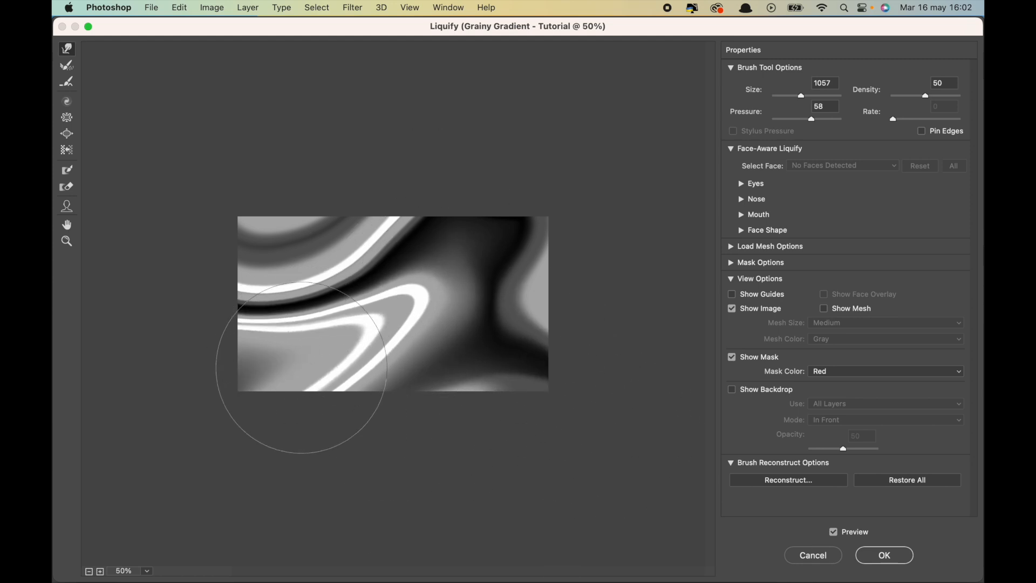
pyautogui.click(888, 555)
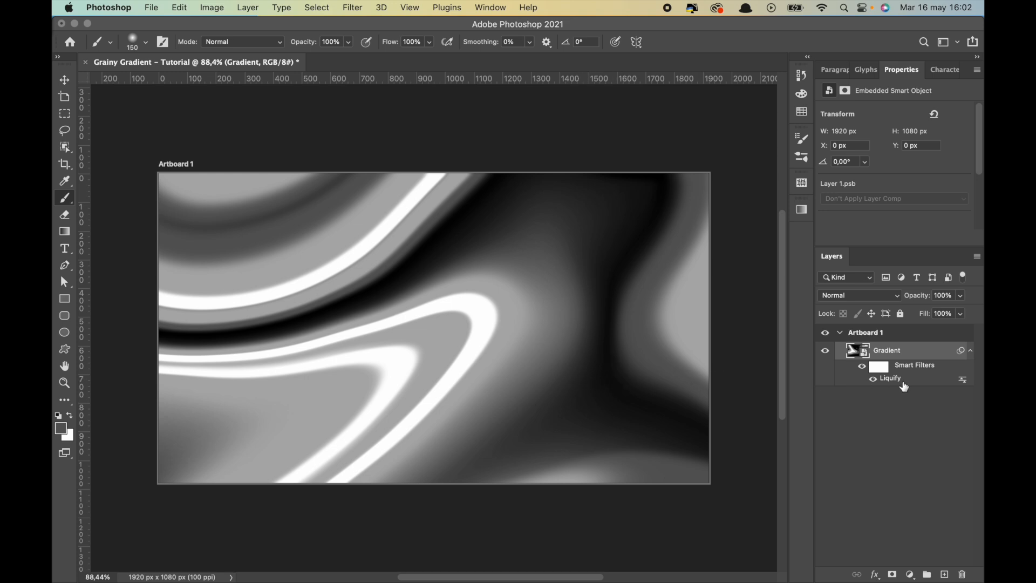
# Reopen the Gradient layer's Liquify smart filter to review the distortion, and close it with the same settings
pyautogui.doubleClick(889, 381)
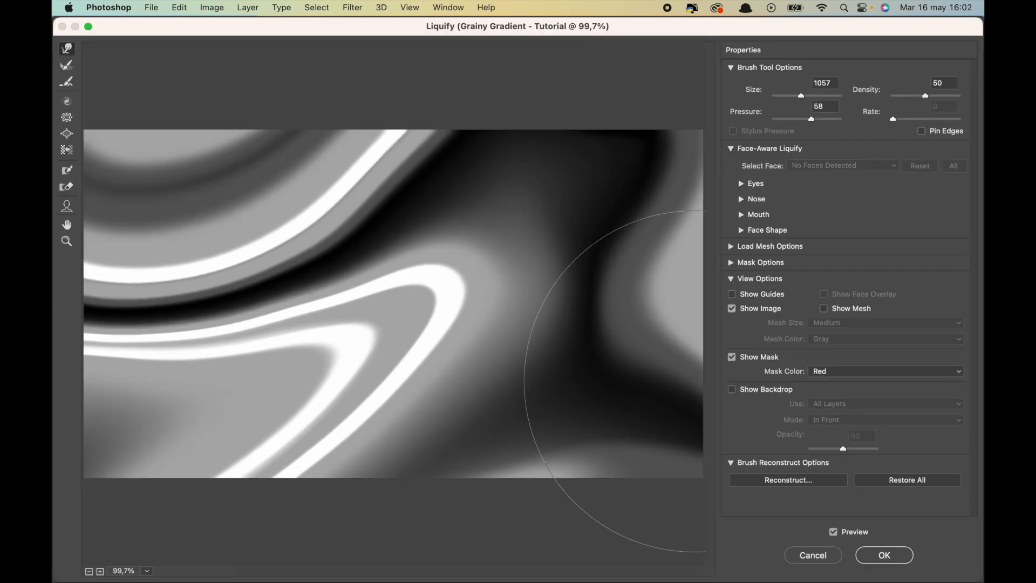
pyautogui.click(874, 551)
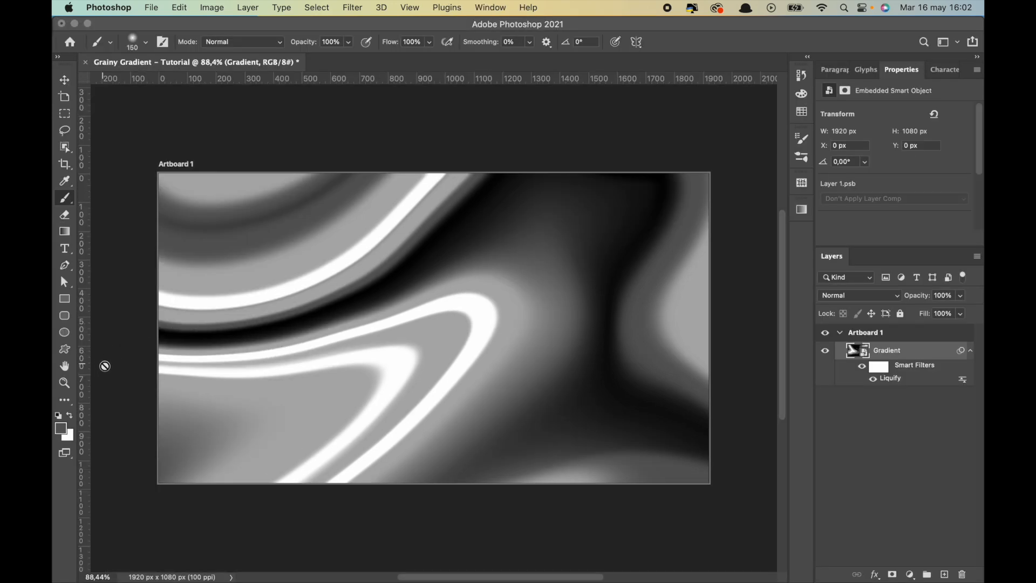
# Add a Gaussian Blur smart filter to the Gradient layer, adjusting the blur radius to soften the liquified bands
pyautogui.click(353, 8)
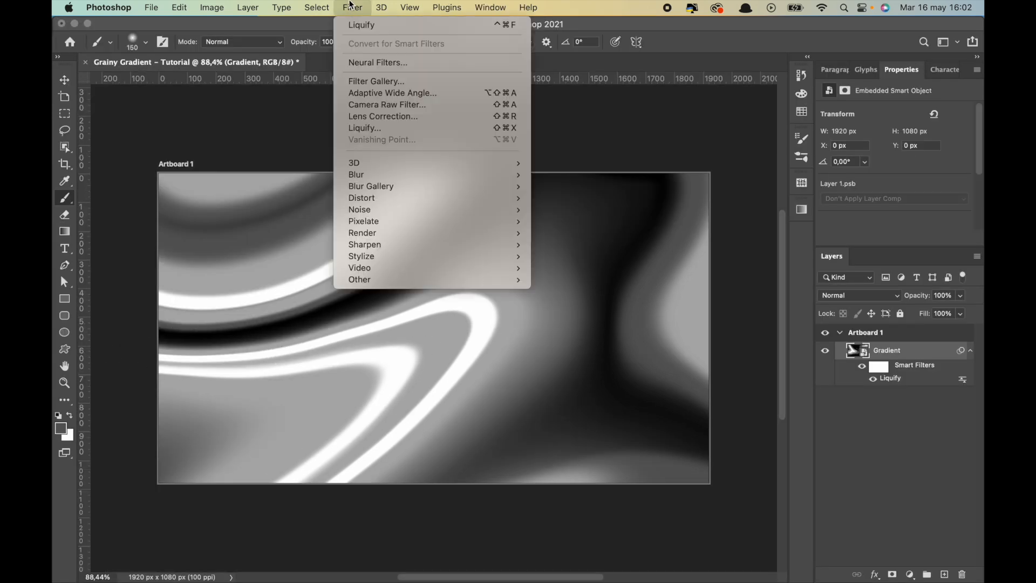
pyautogui.moveTo(360, 176)
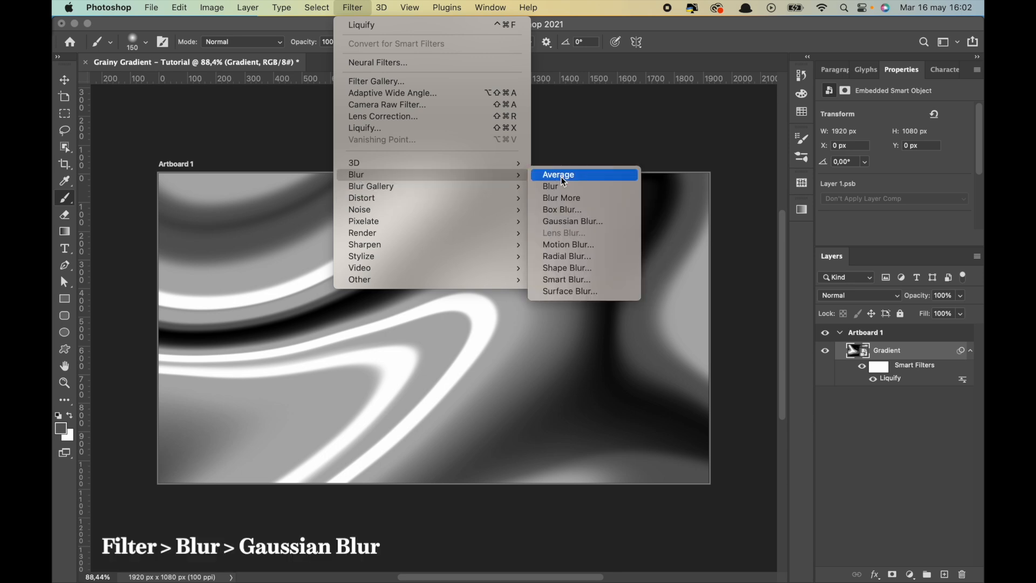
pyautogui.click(566, 219)
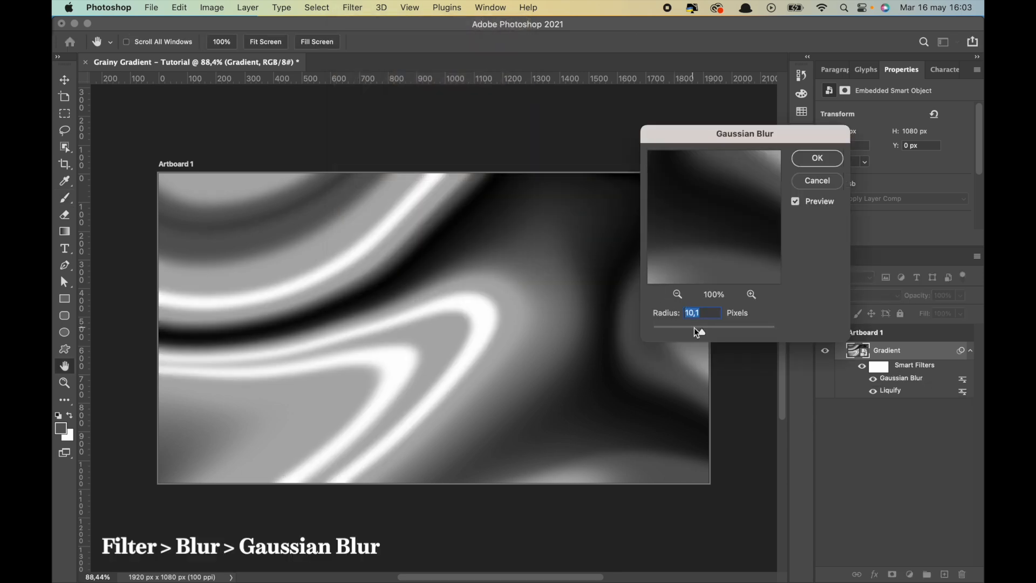
pyautogui.moveTo(708, 328); pyautogui.dragTo(707, 328)
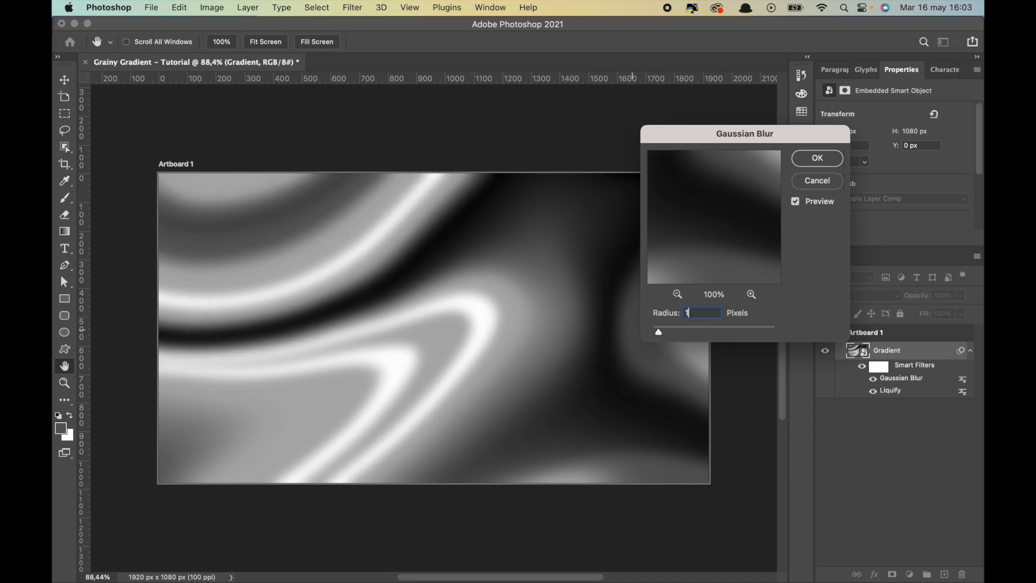
pyautogui.press('BackSpace')
pyautogui.press('Return')
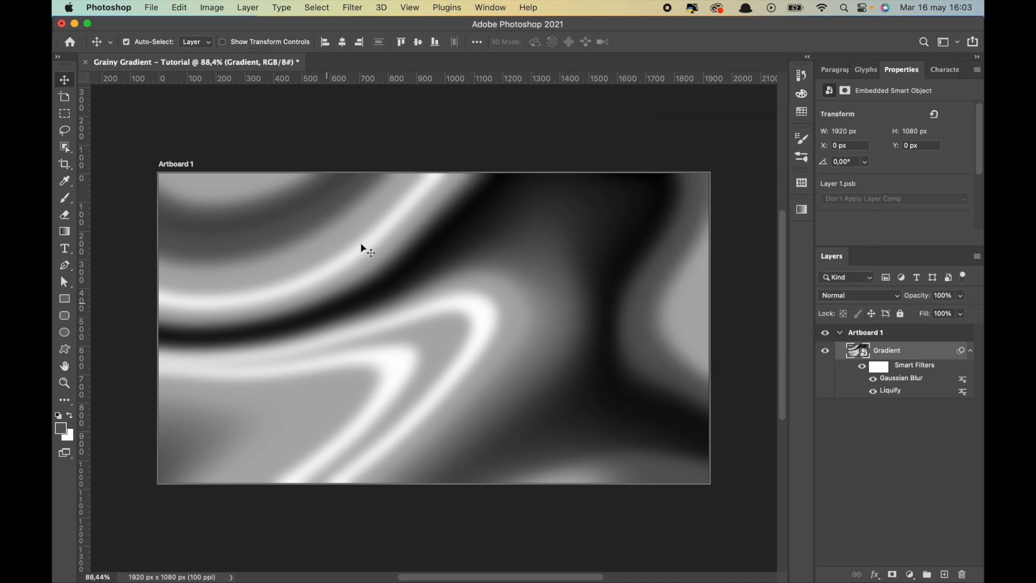
# Add a Gradient Map adjustment to the Gradient layer using the saved black, pink and green custom gradient
pyautogui.click(211, 8)
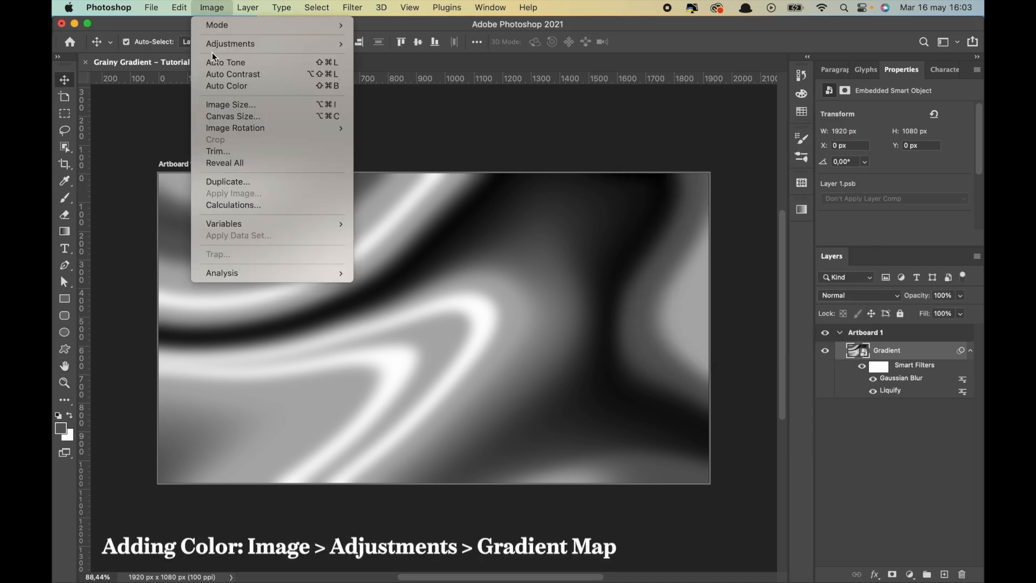
pyautogui.moveTo(270, 44)
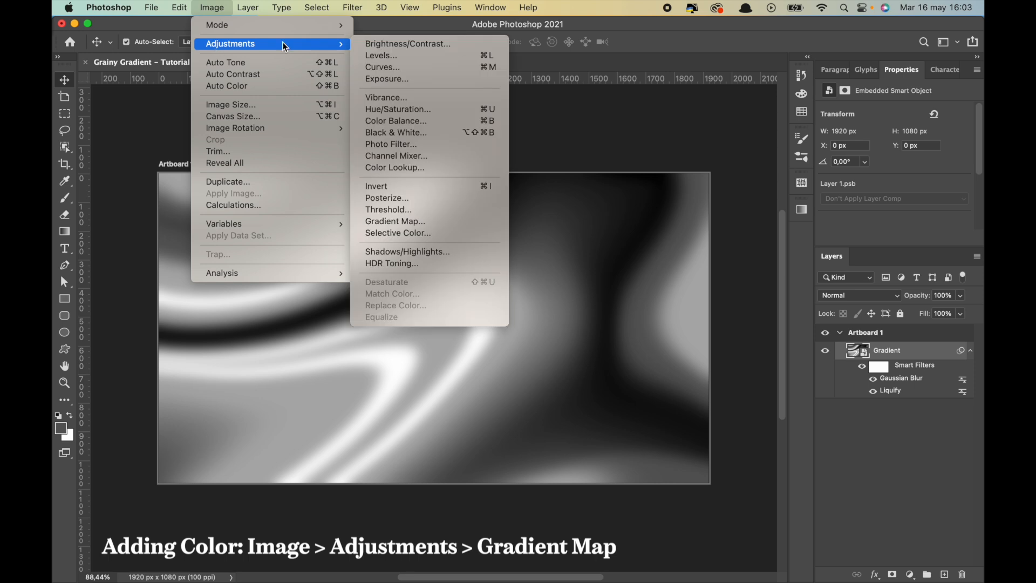
pyautogui.click(389, 221)
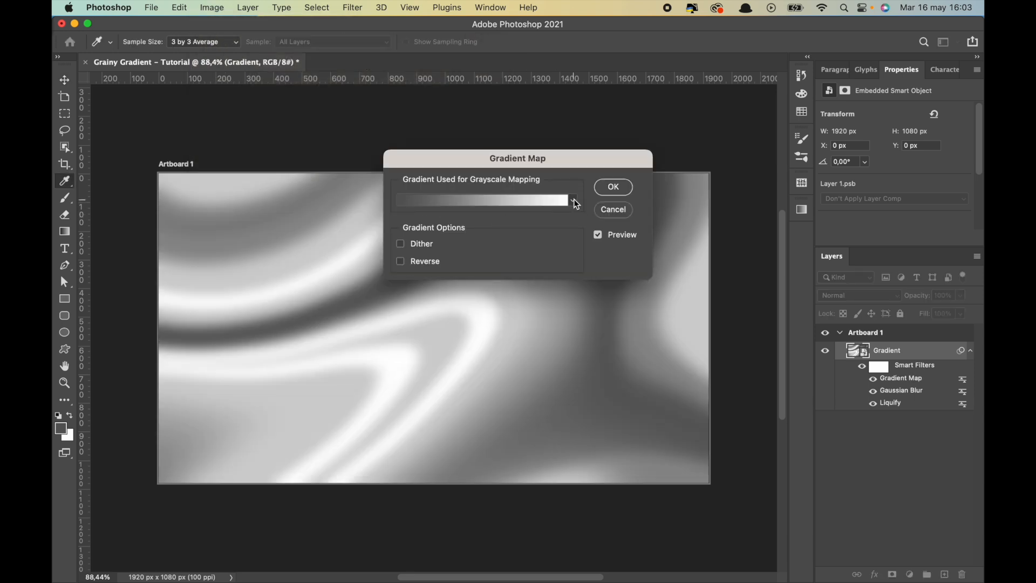
pyautogui.click(574, 202)
pyautogui.scroll(-5, 580, 269)
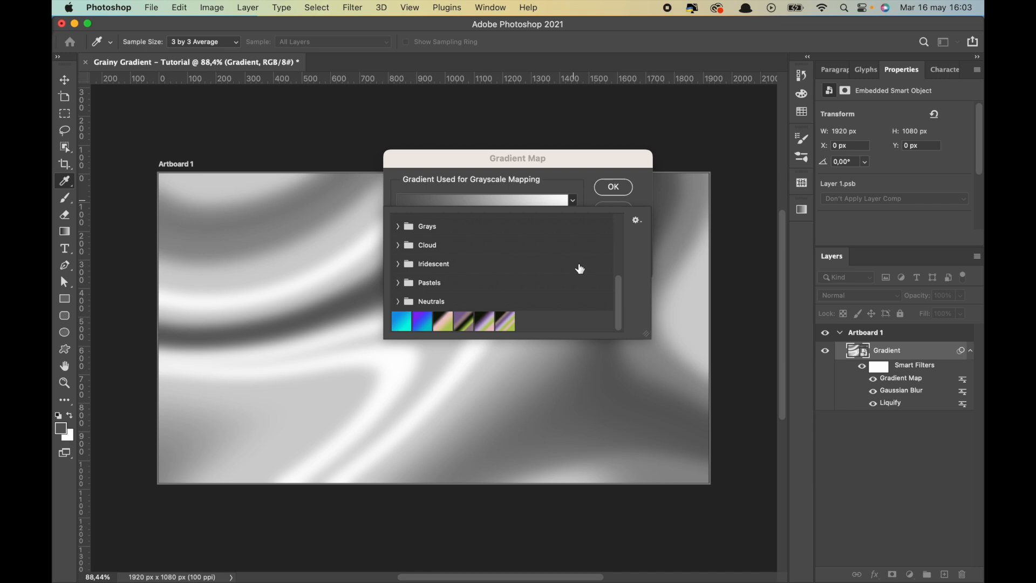
pyautogui.click(445, 323)
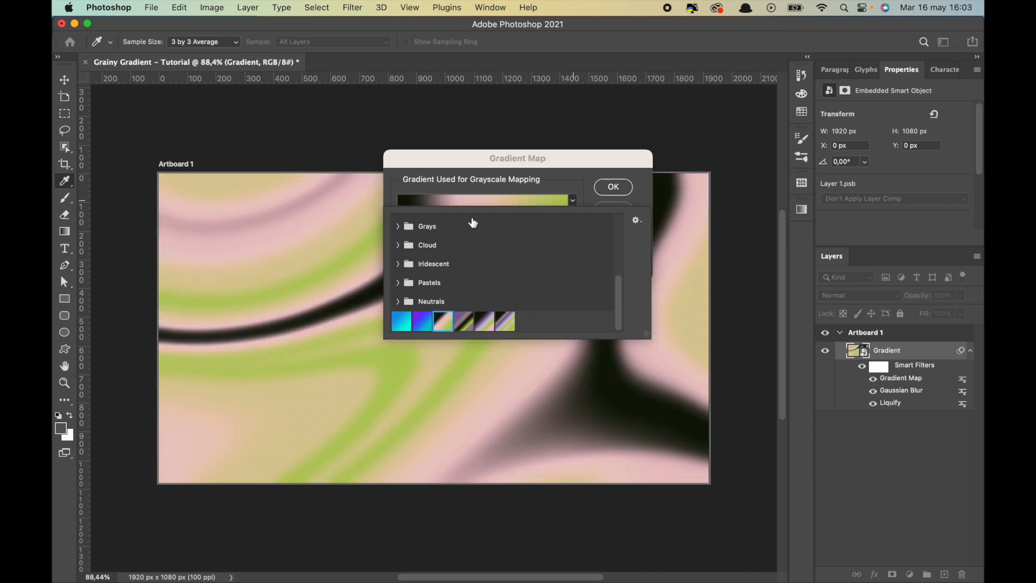
# Try the other saved custom gradients in the Gradient Map and apply the black, purple, green and pink one
pyautogui.click(485, 154)
pyautogui.moveTo(486, 154); pyautogui.dragTo(803, 79)
pyautogui.click(794, 125)
pyautogui.scroll(-10, 690, 203)
pyautogui.click(672, 223)
pyautogui.click(694, 223)
pyautogui.click(715, 223)
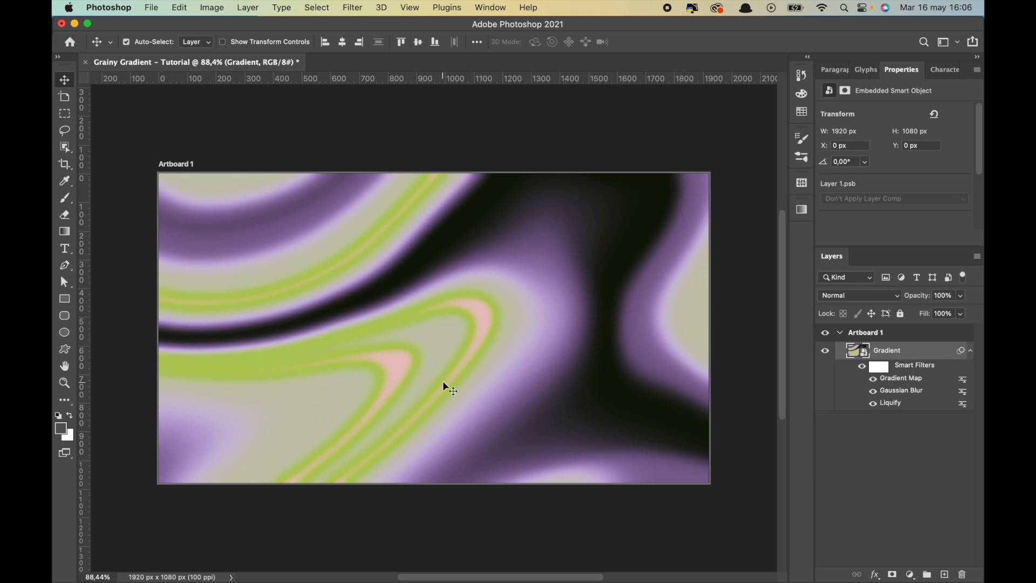
# Add a monochromatic Add Noise smart filter with Uniform distribution and a reduced amount to the Gradient layer, and recheck its settings
pyautogui.click(352, 8)
pyautogui.moveTo(469, 211)
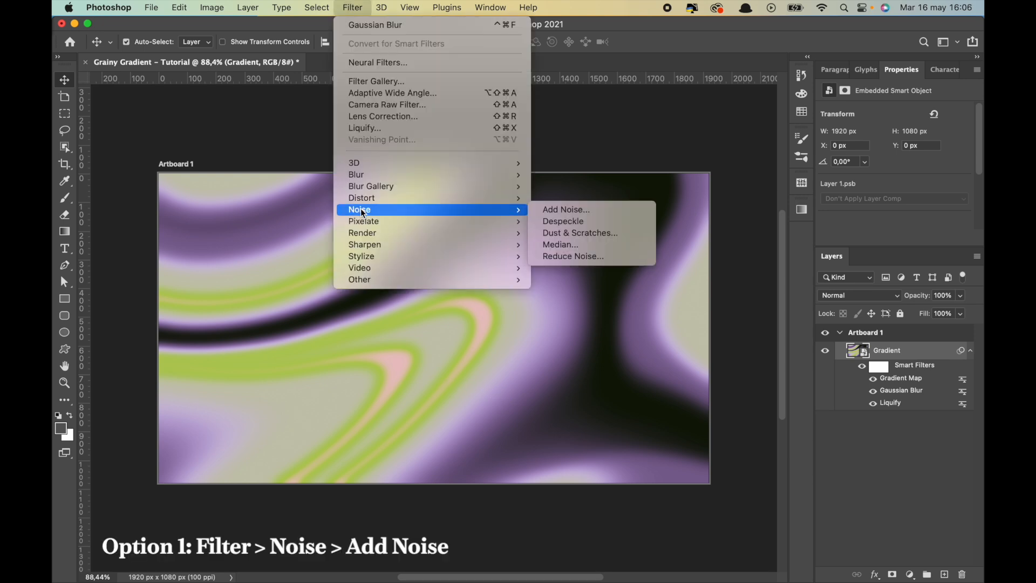
pyautogui.click(550, 210)
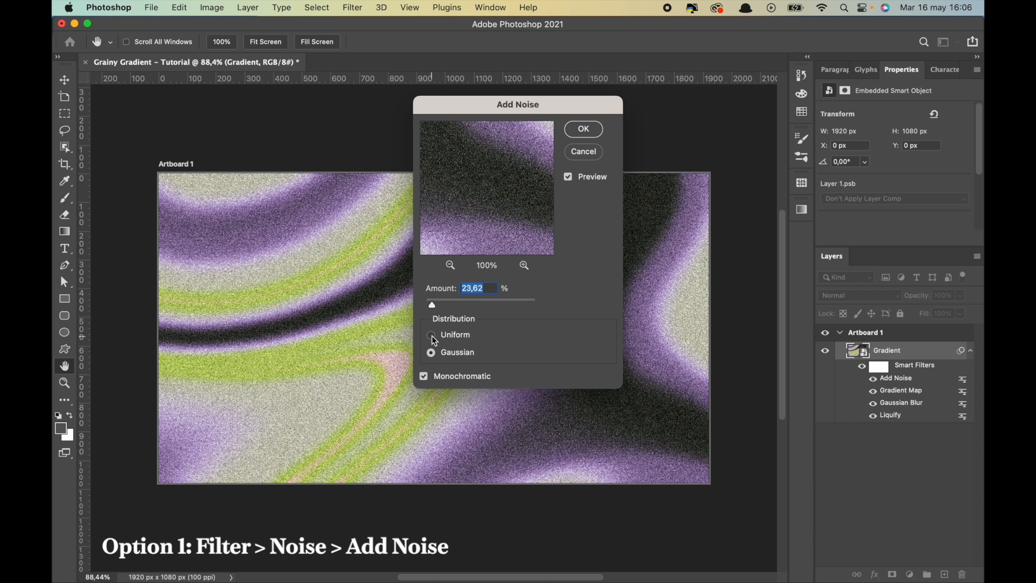
pyautogui.click(432, 335)
pyautogui.moveTo(433, 305)
pyautogui.mouseDown()
pyautogui.moveTo(457, 307)
pyautogui.moveTo(429, 304)
pyautogui.mouseUp()
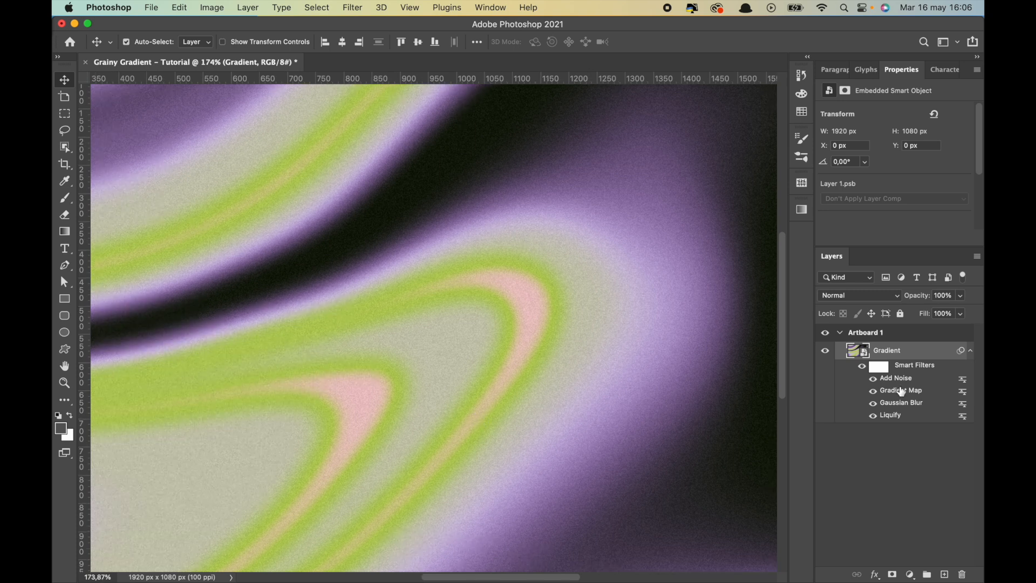
pyautogui.doubleClick(896, 378)
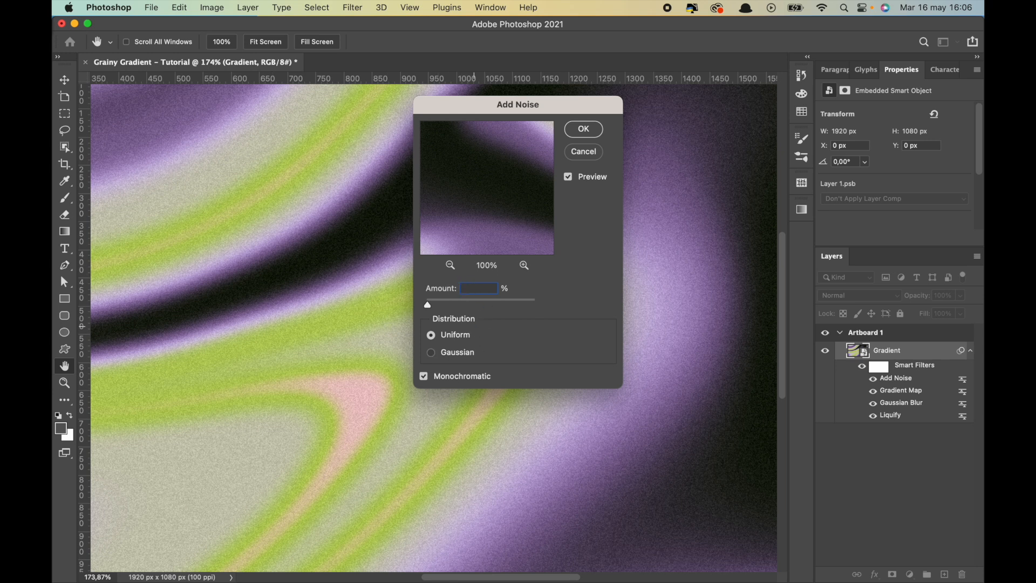
pyautogui.click(583, 130)
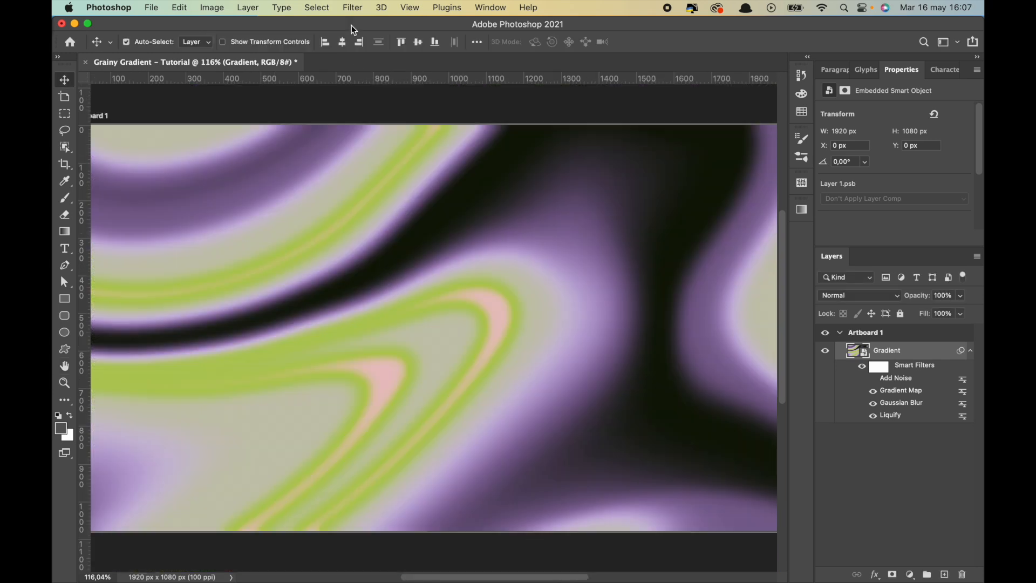
# Open the Camera Raw Filter for the Gradient layer, collapse the Basic settings and expand Effects
pyautogui.click(348, 8)
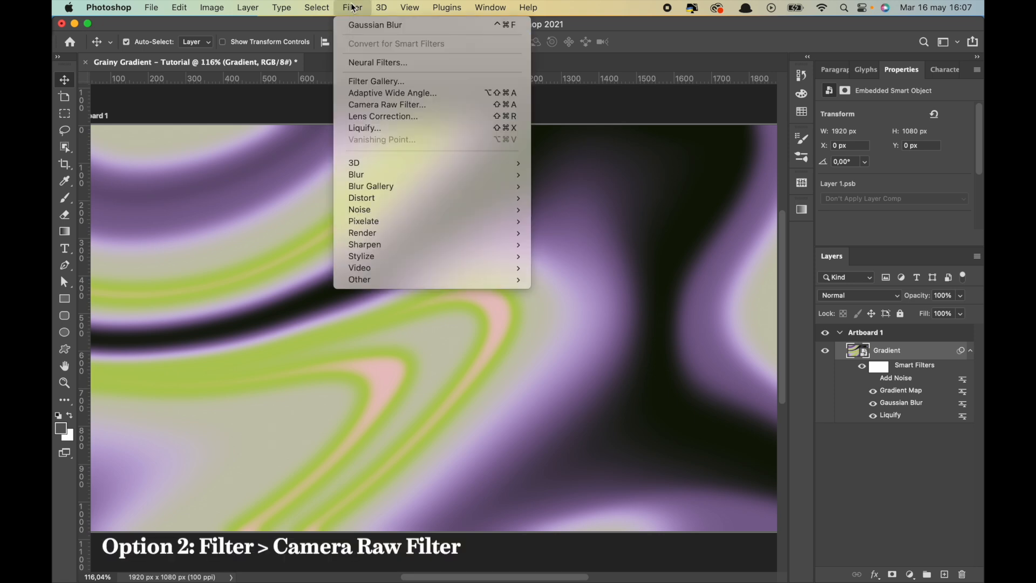
pyautogui.click(387, 104)
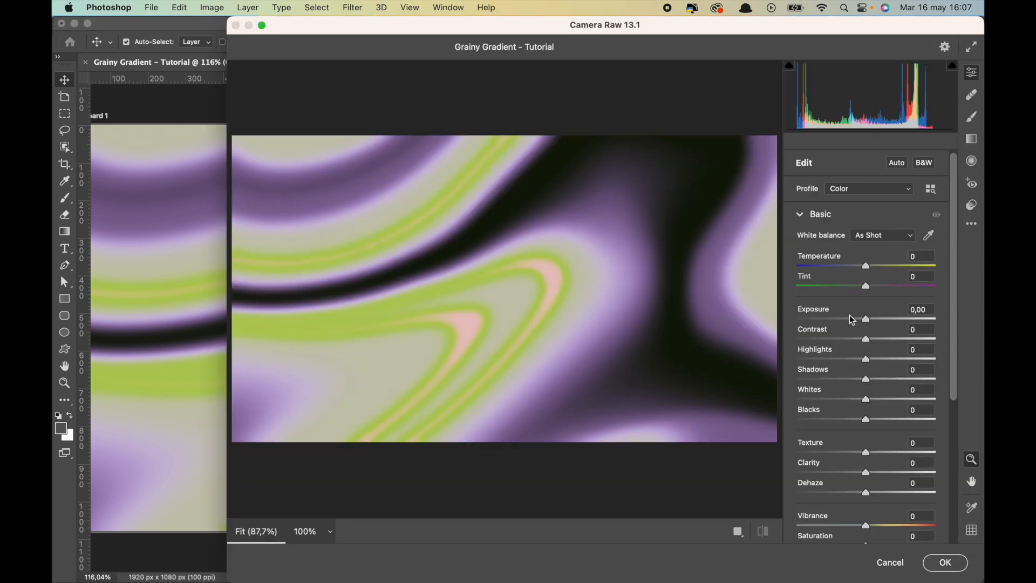
pyautogui.scroll(-3, 852, 320)
pyautogui.scroll(3, 846, 295)
pyautogui.click(807, 215)
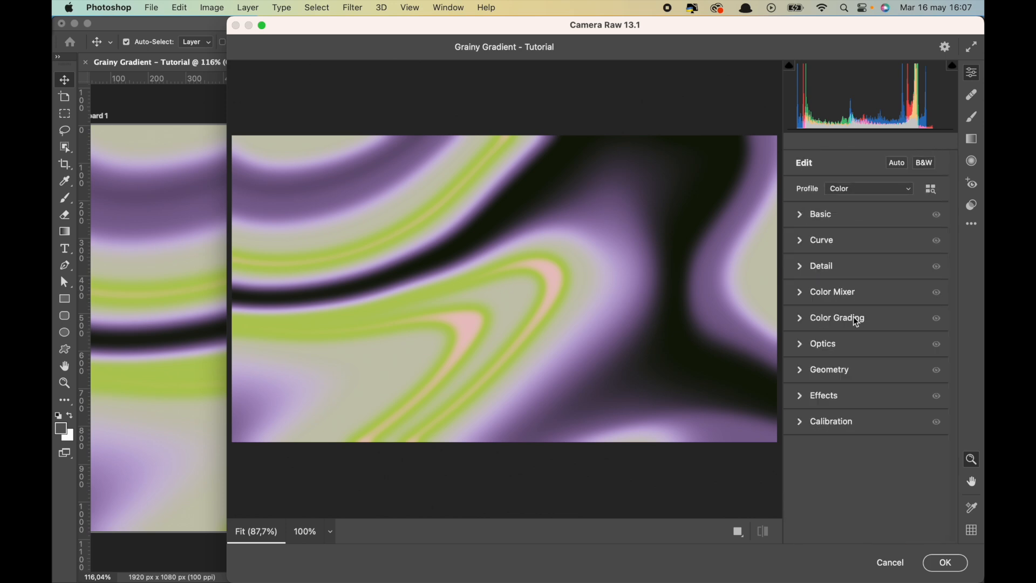
pyautogui.click(802, 401)
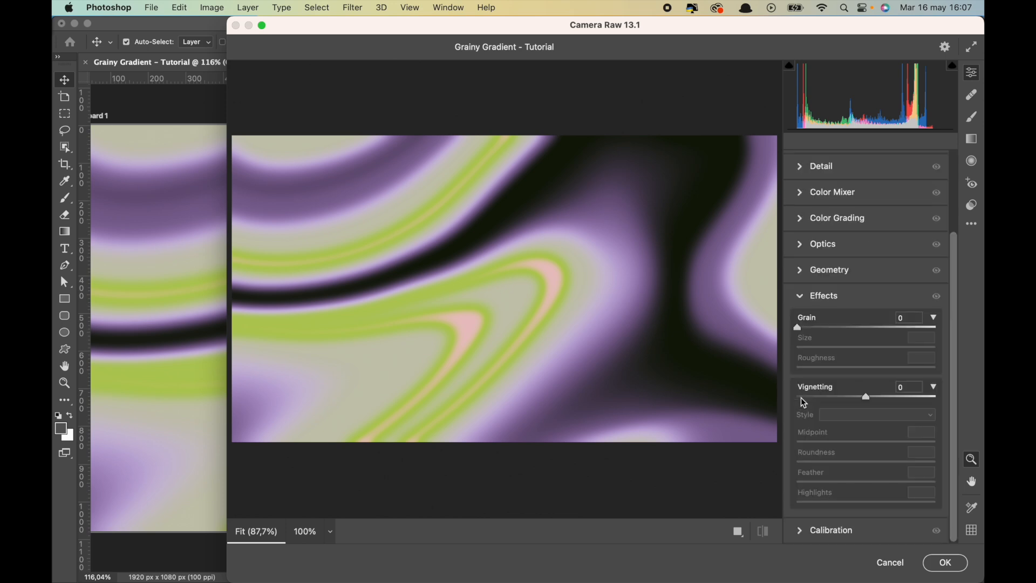
# Set the Camera Raw grain to about 34 with size 70 and roughness 58, and apply the filter
pyautogui.moveTo(872, 348); pyautogui.dragTo(841, 368)
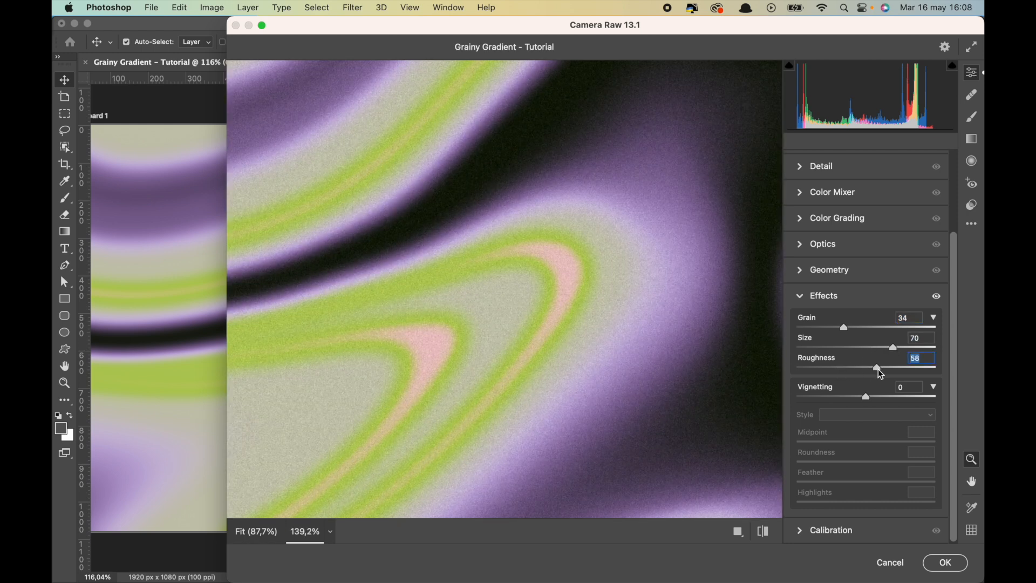
pyautogui.hotkey('shift', 'Tab')
pyautogui.hotkey('shift', 'Tab')
pyautogui.press('Tab')
pyautogui.press('Tab')
pyautogui.hotkey('shift', 'Tab')
pyautogui.hotkey('shift', 'Tab')
pyautogui.press('Return')
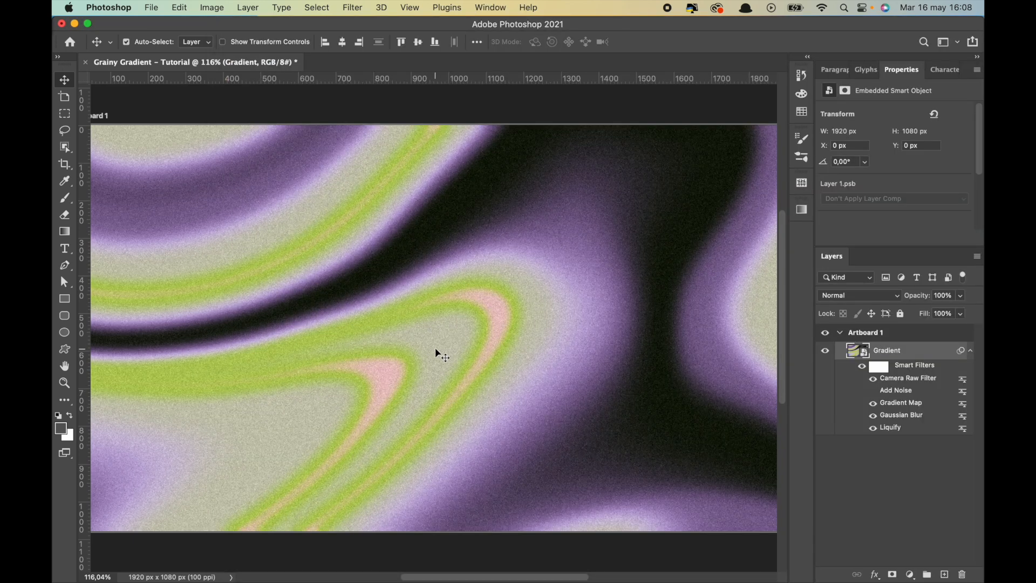
# Compare the Gradient layer with and without all its smart filters, and switch off the Camera Raw Filter
pyautogui.click(861, 366)
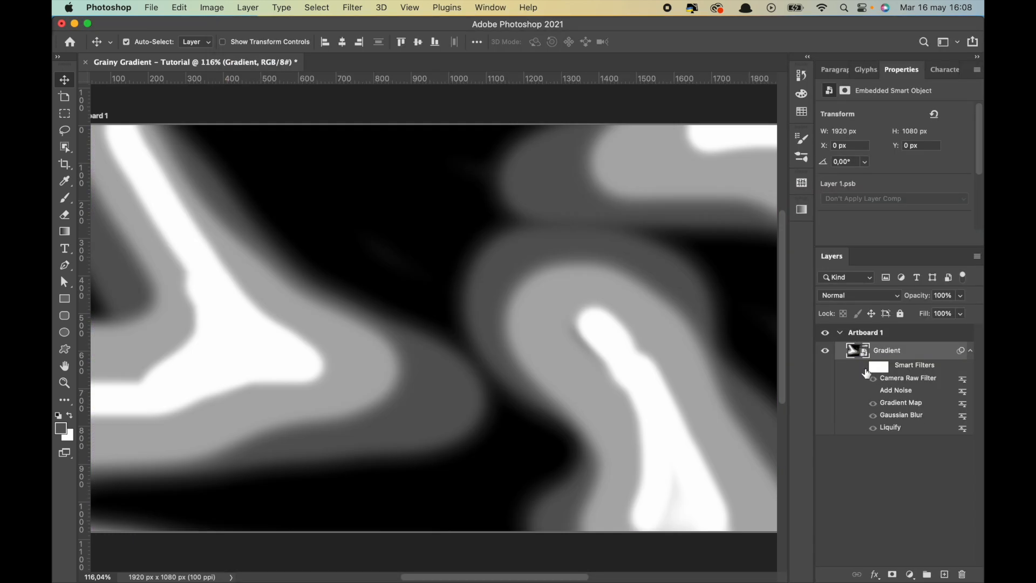
pyautogui.click(862, 367)
pyautogui.click(873, 379)
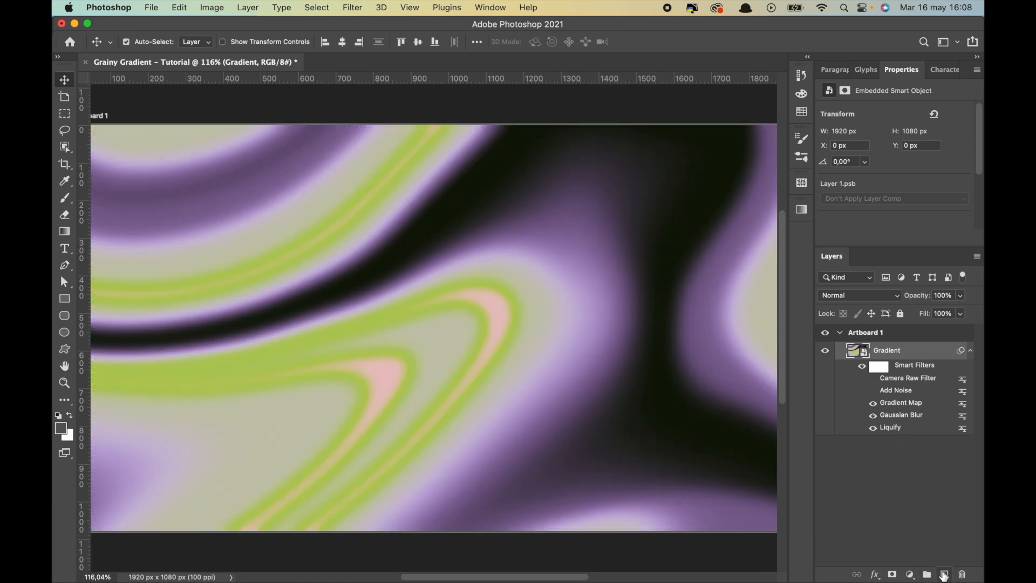
# Create a new layer above Gradient, fill it with 50% Gray at 100% opacity and set its blending mode to Overlay
pyautogui.click(944, 575)
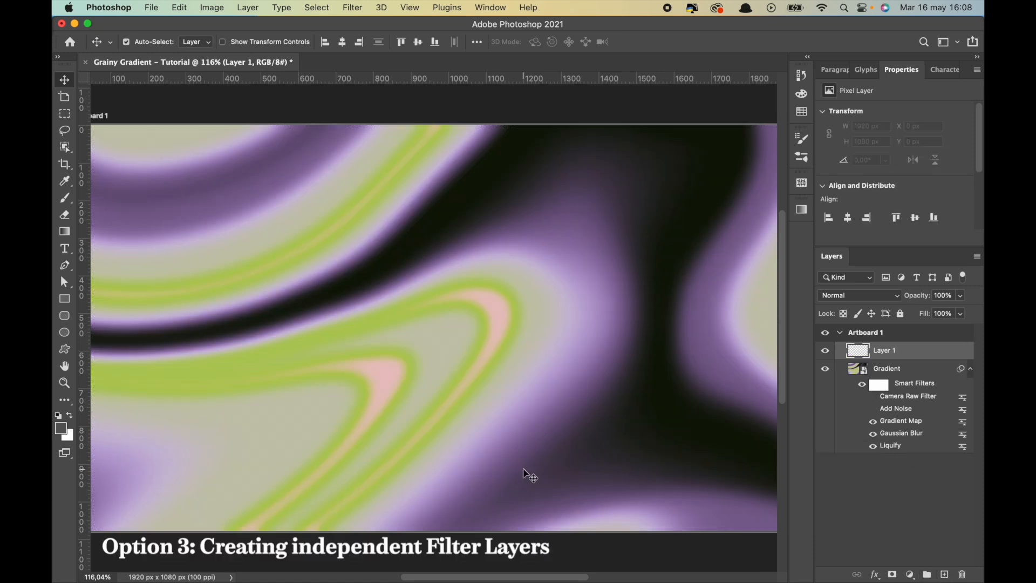
pyautogui.hotkey('shift', 'BackSpace')
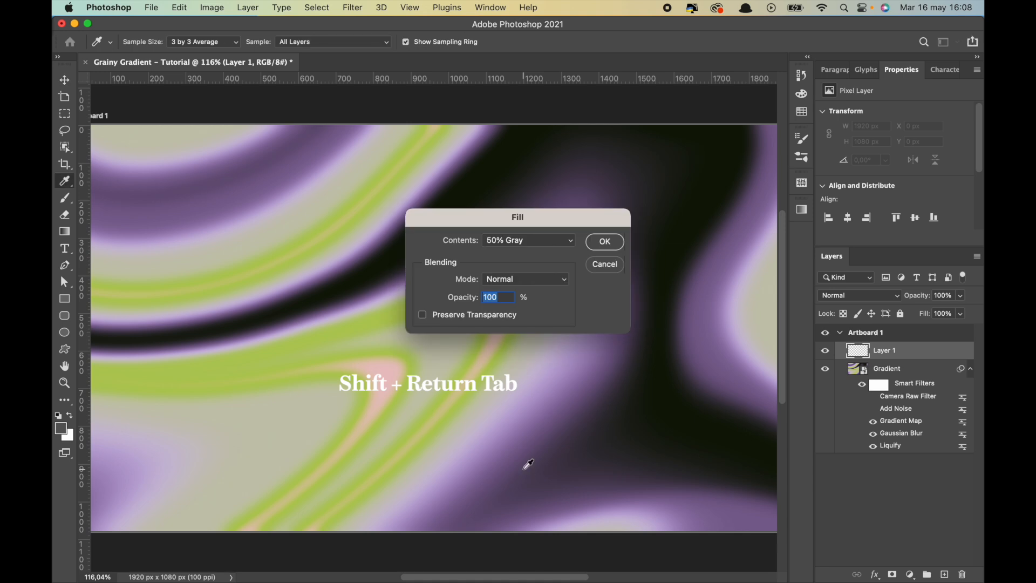
pyautogui.click(508, 243)
pyautogui.click(511, 247)
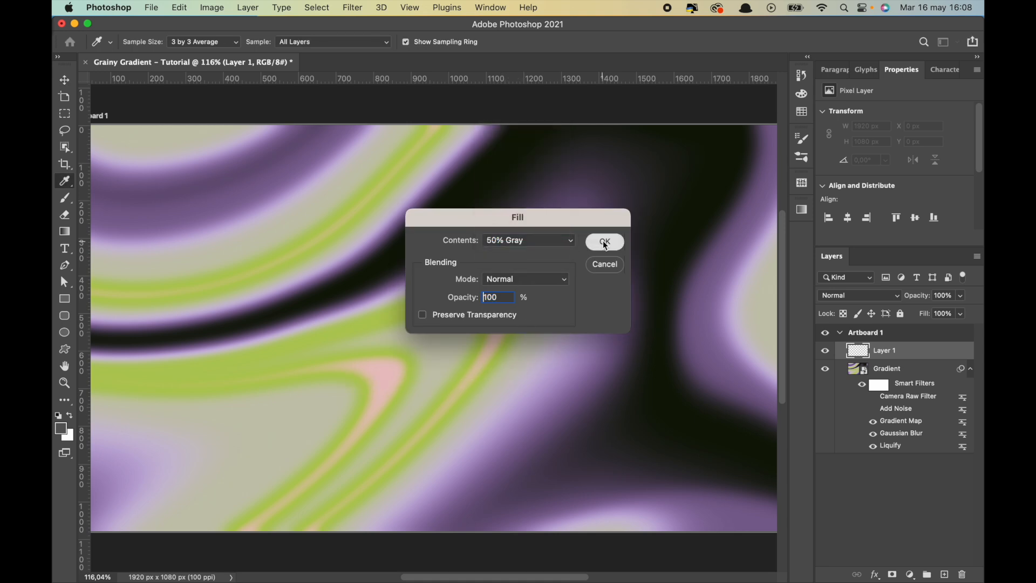
pyautogui.click(605, 241)
pyautogui.click(849, 296)
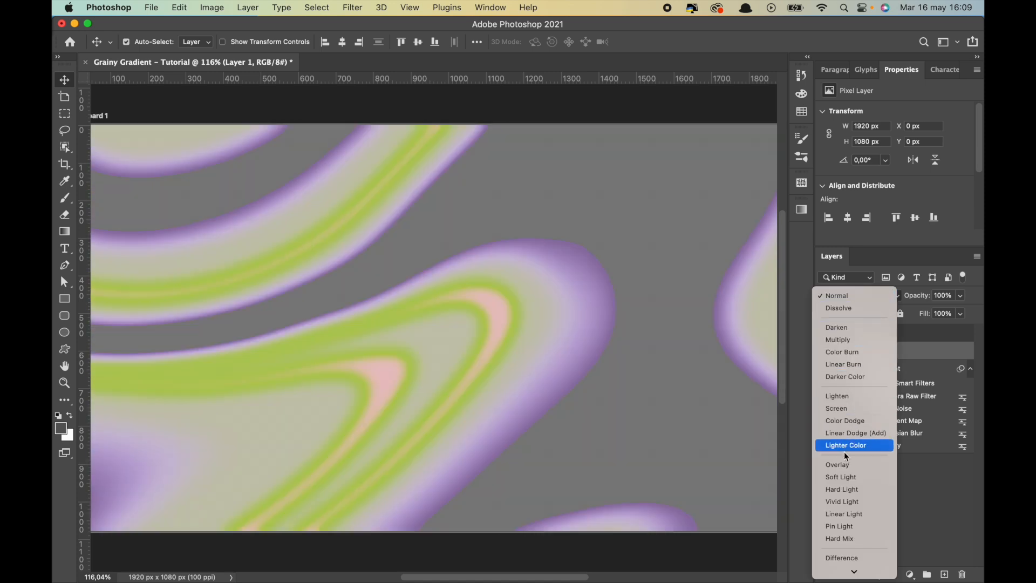
pyautogui.click(847, 464)
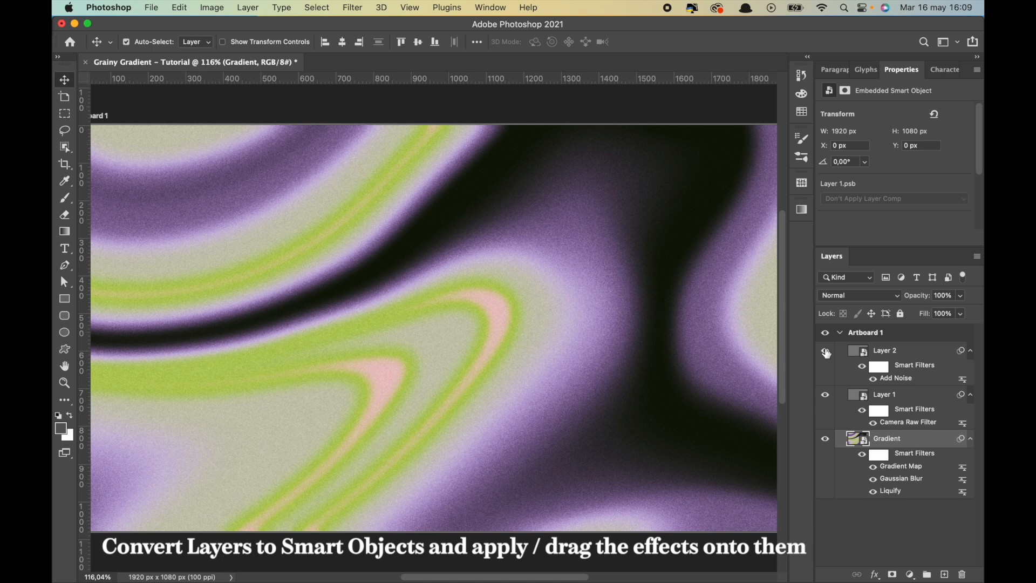
# Compare the grain of Layer 1 and Layer 2 by toggling their visibility, leaving Layer 2 hidden and Layer 1 shown
pyautogui.click(825, 351)
pyautogui.click(825, 395)
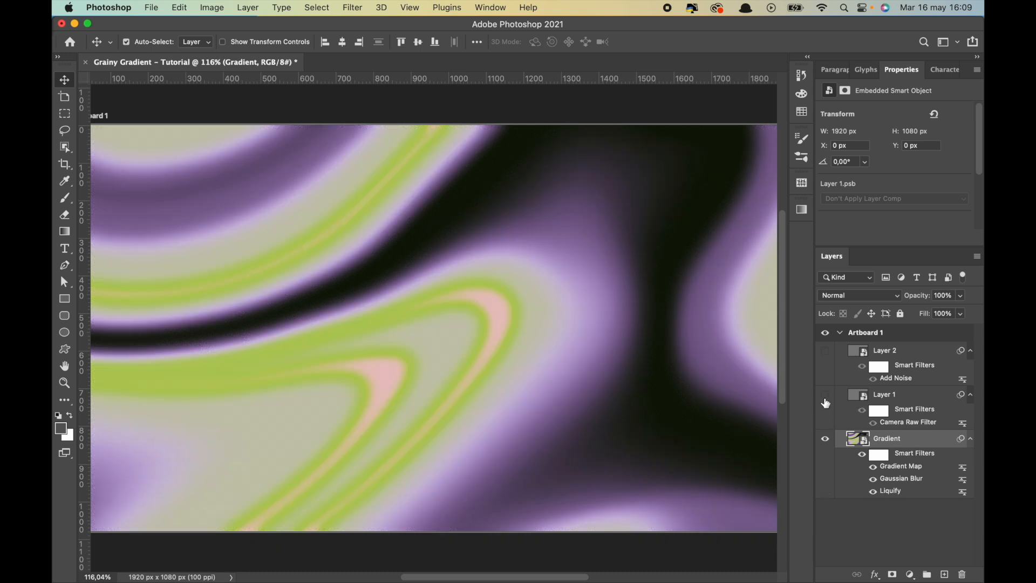
pyautogui.click(825, 395)
pyautogui.click(826, 351)
pyautogui.click(825, 352)
pyautogui.click(826, 396)
pyautogui.click(826, 351)
pyautogui.click(825, 351)
pyautogui.scroll(-1, 435, 225)
pyautogui.scroll(-1, 505, 394)
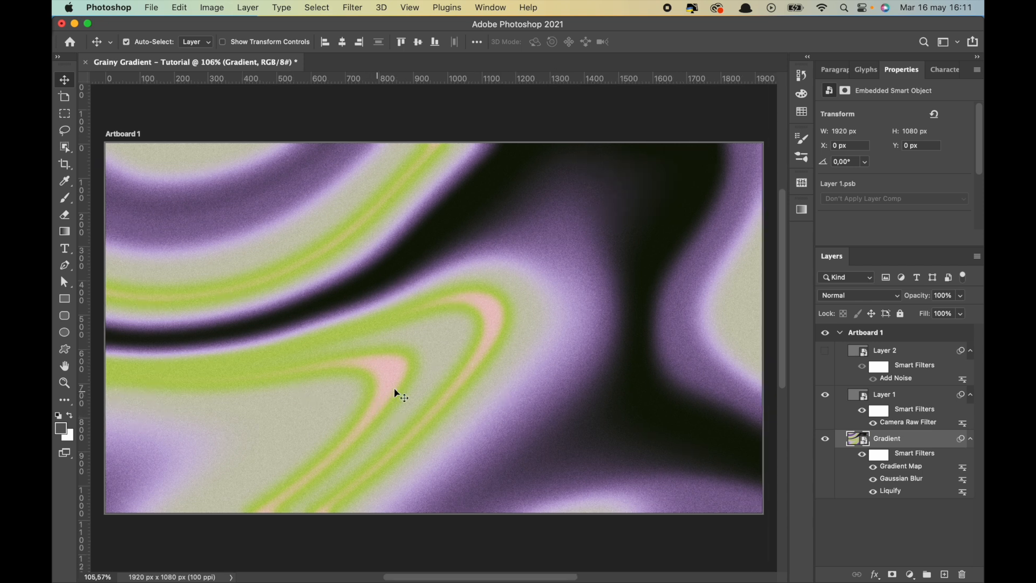
pyautogui.scroll(3, 461, 296)
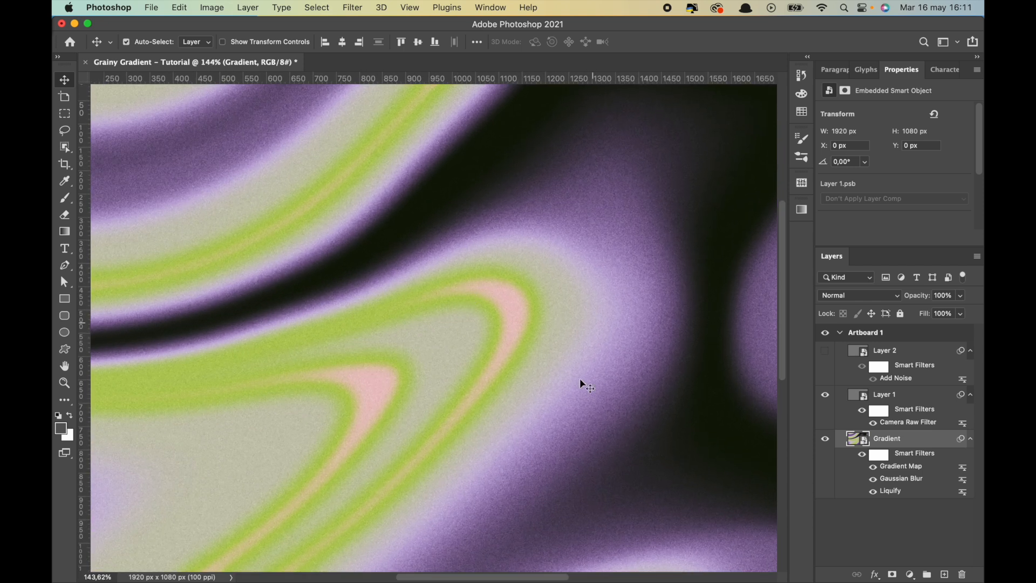